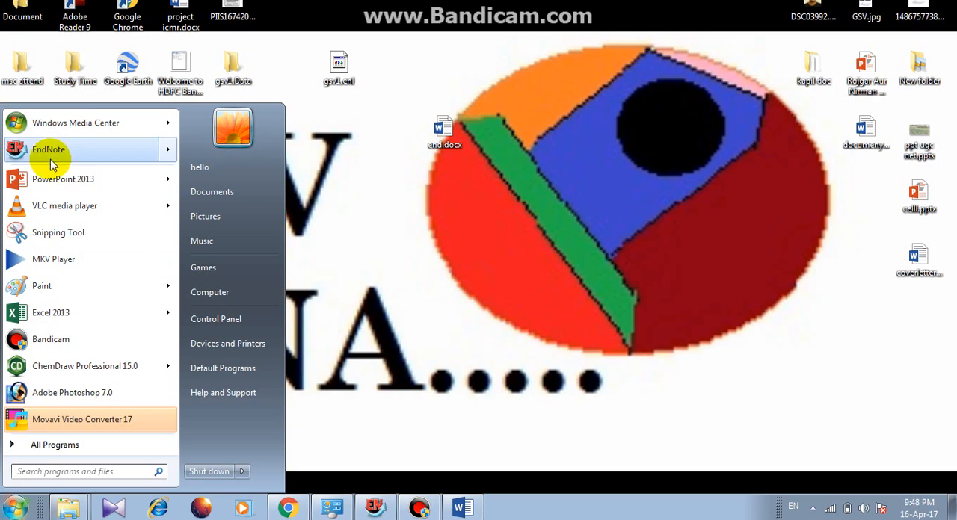
Open EndNote and cut all references out of the current library.
{"action": "mouse_move", "coordinate": [57, 160]}
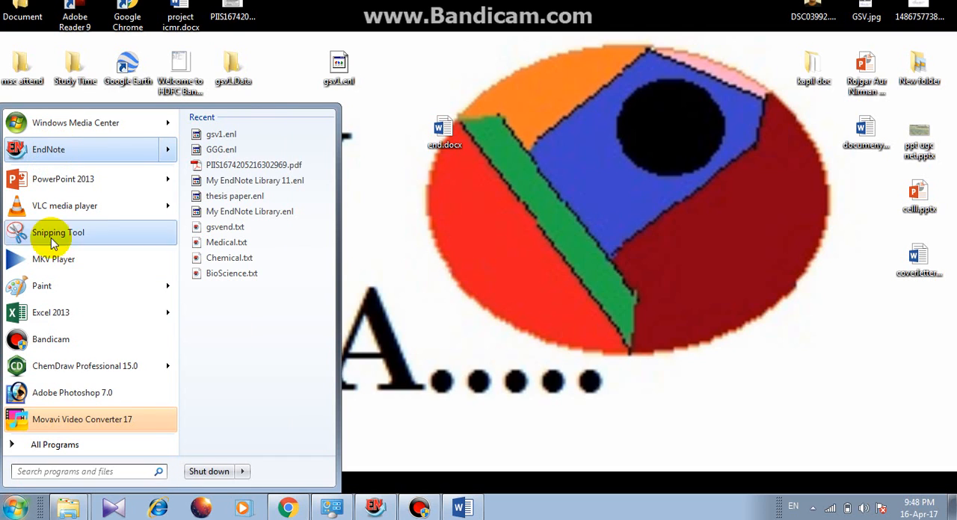
{"action": "left_click", "coordinate": [89, 152]}
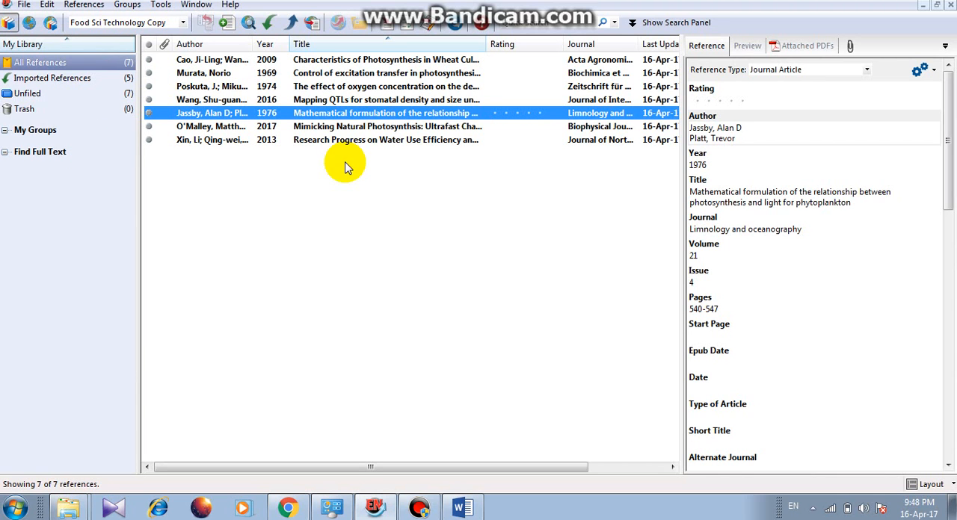
{"action": "key", "text": "ctrl+a"}
{"action": "right_click", "coordinate": [417, 108]}
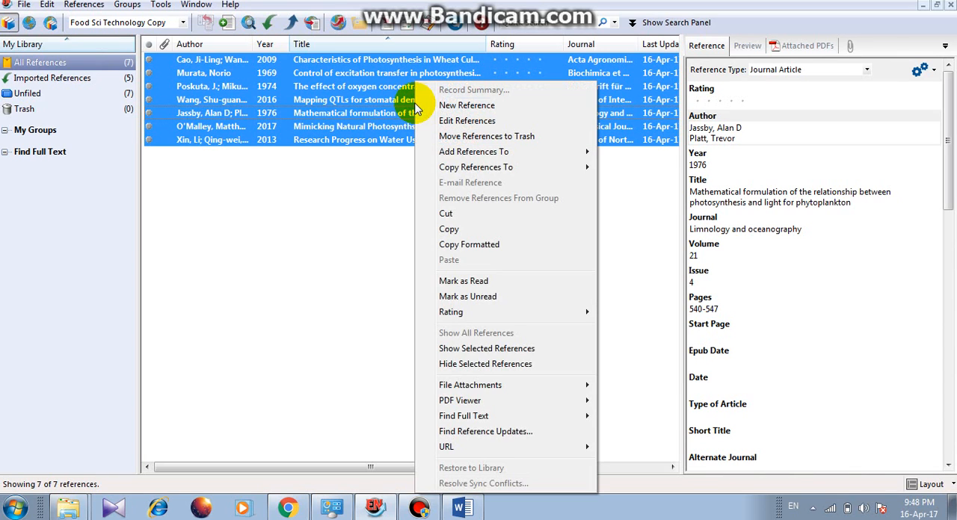
{"action": "left_click", "coordinate": [474, 214]}
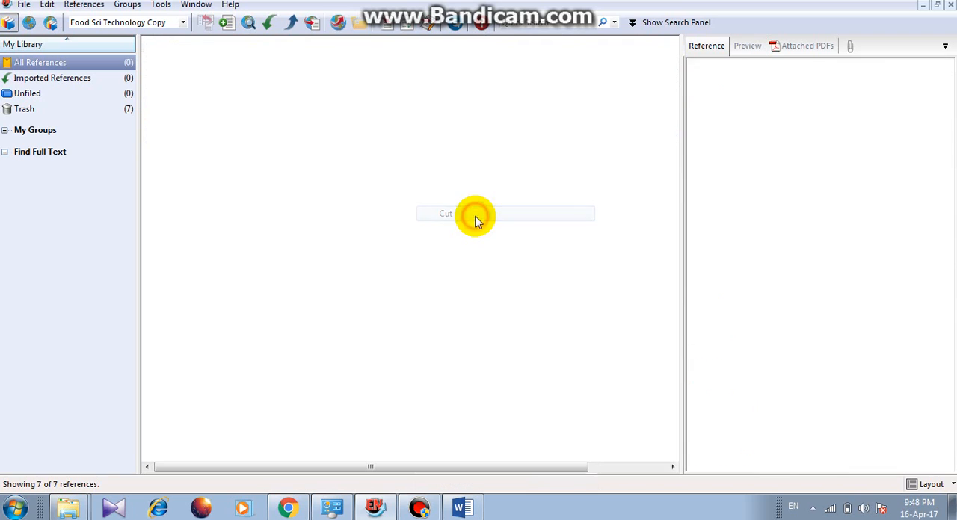
Create a new reference library named Gsv 1 and save it on the Desktop.
{"action": "left_click", "coordinate": [19, 7]}
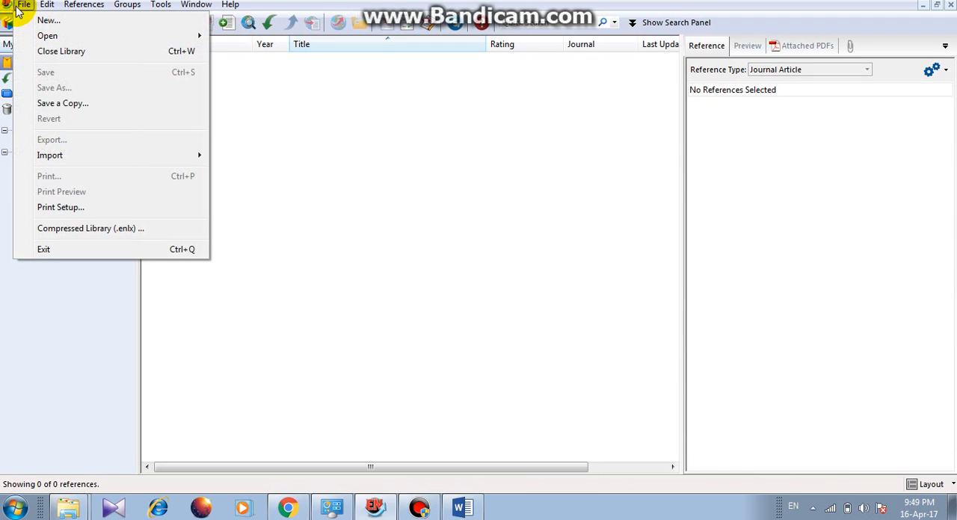
{"action": "left_click", "coordinate": [39, 20]}
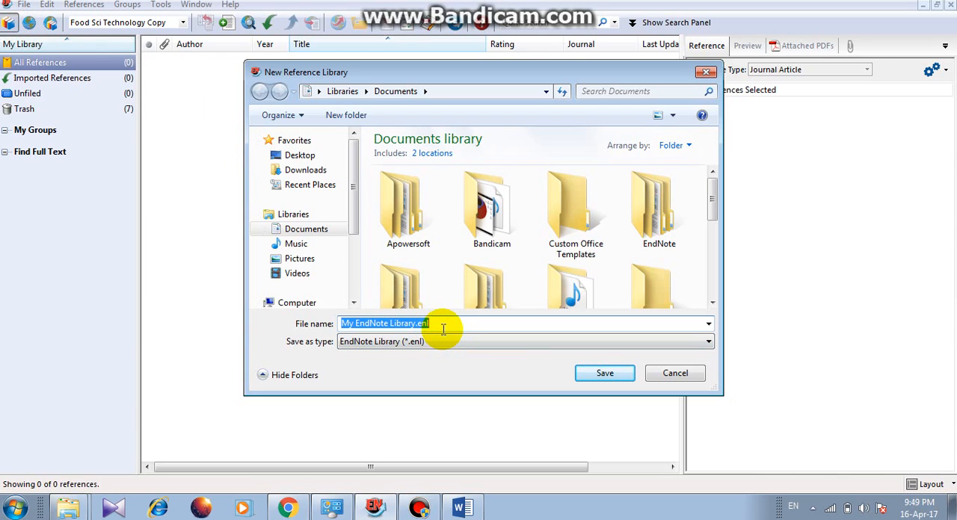
{"action": "key", "text": "BackSpace"}
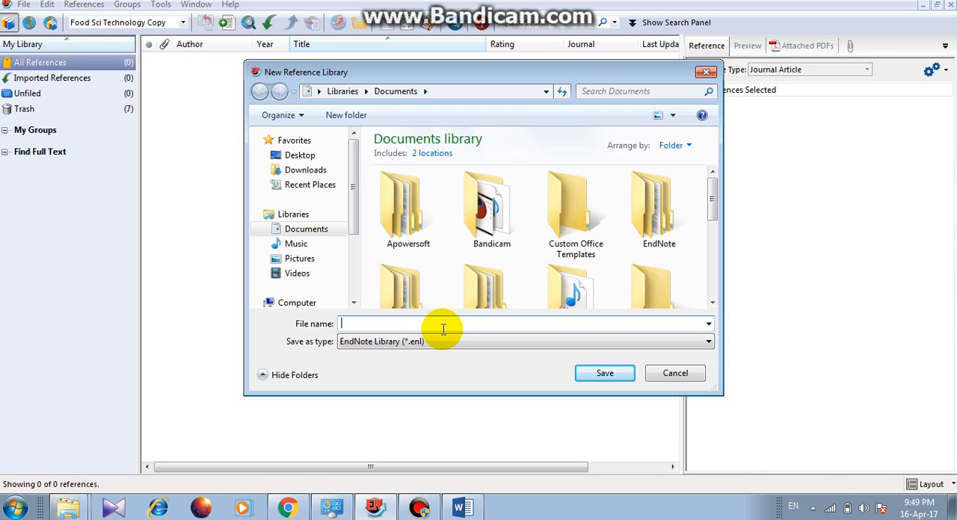
{"action": "type", "text": "Gsv 1"}
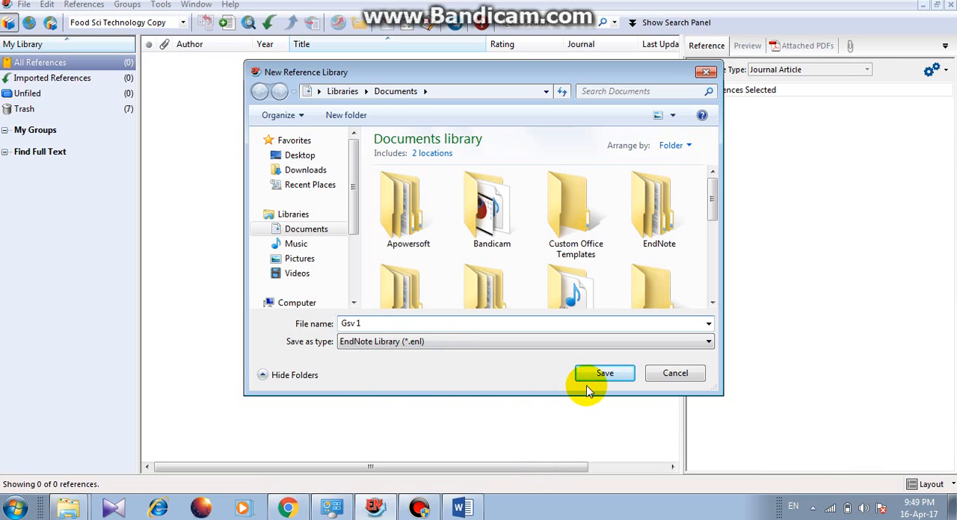
{"action": "left_click", "coordinate": [321, 157]}
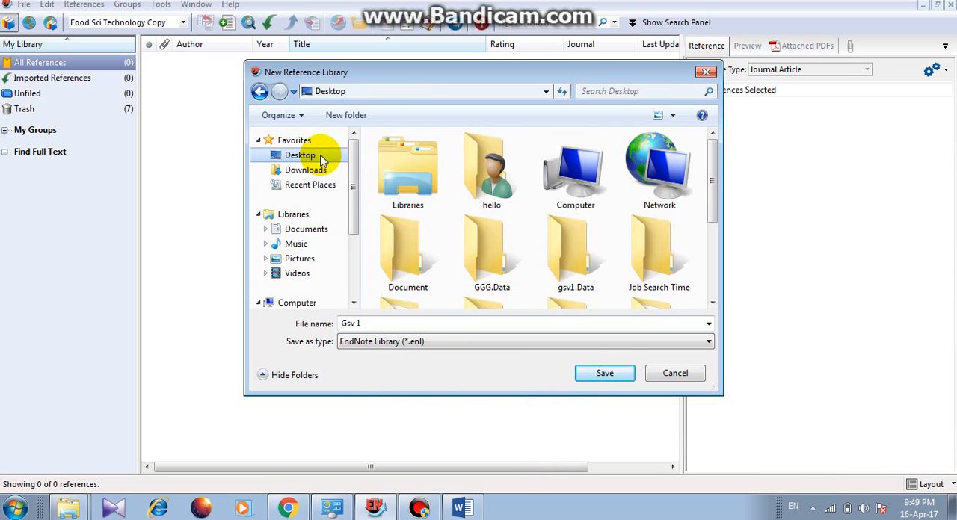
{"action": "left_click", "coordinate": [604, 374]}
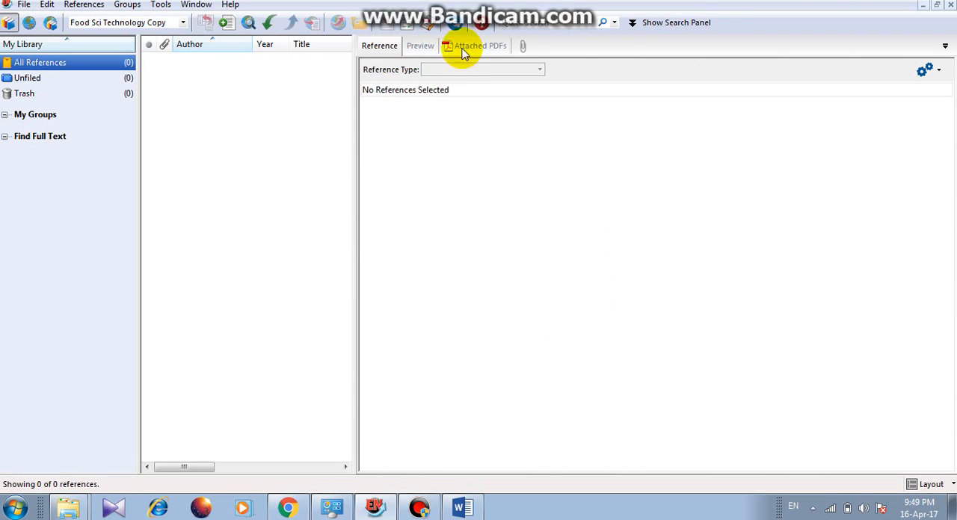
Widen the reference list of the new library and close both open library windows.
{"action": "left_click_drag", "start_coordinate": [355, 154], "coordinate": [741, 196]}
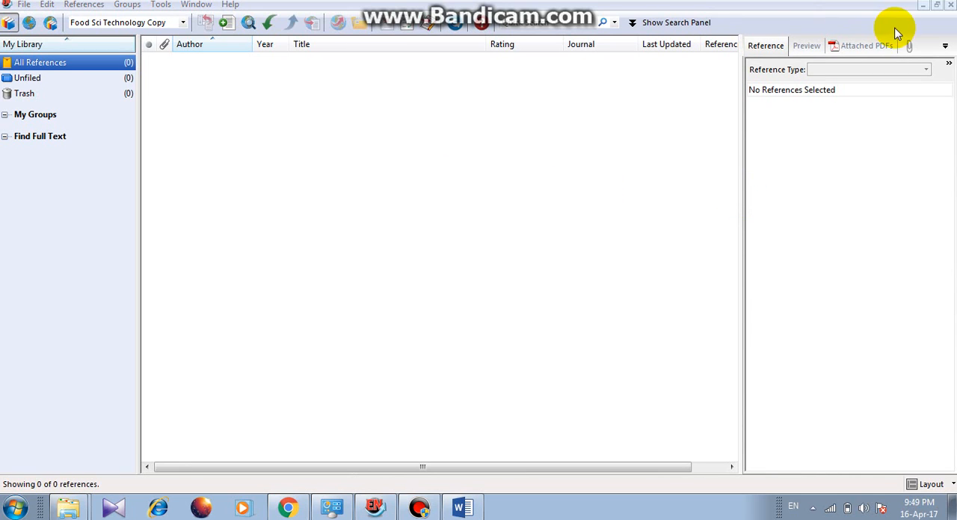
{"action": "left_click", "coordinate": [950, 5]}
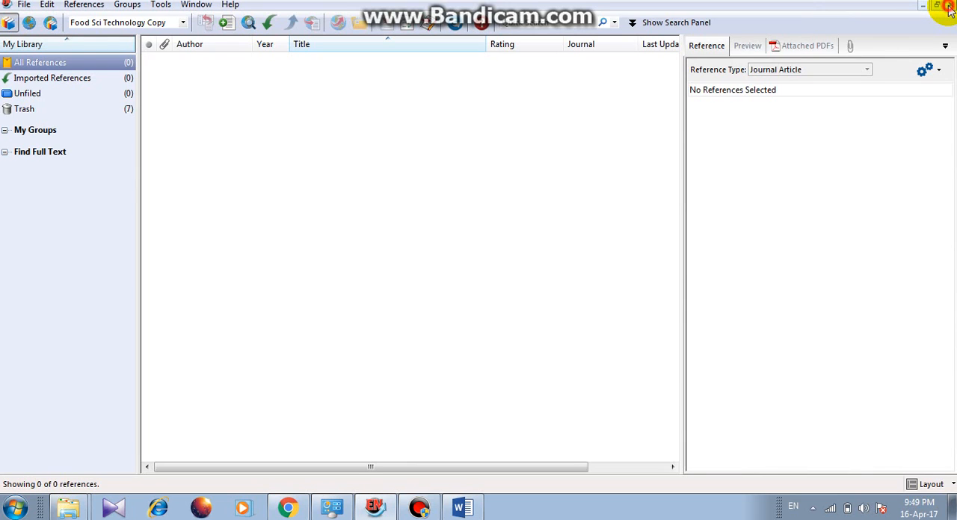
{"action": "left_click", "coordinate": [949, 6]}
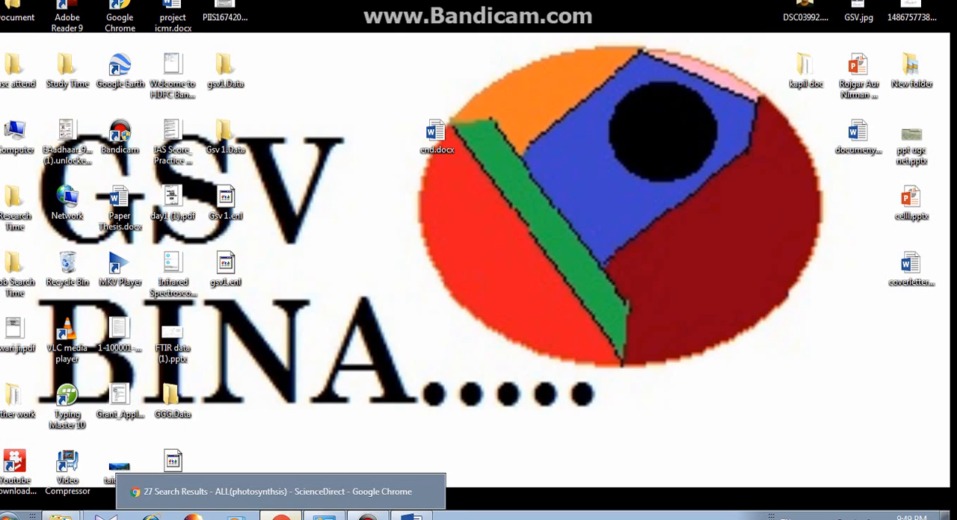
Switch to Chrome, search Google for "google scholar" and open the Google Scholar site.
{"action": "left_click", "coordinate": [281, 516]}
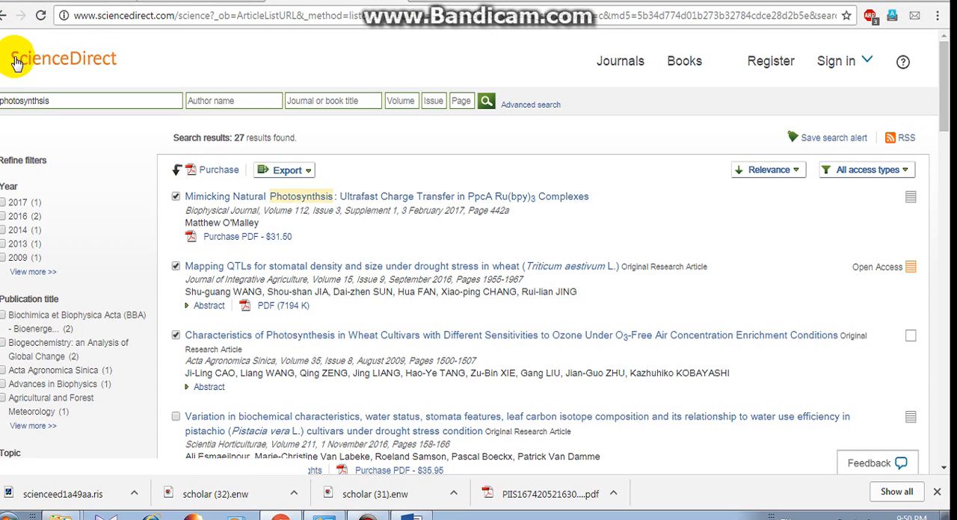
{"action": "left_click", "coordinate": [5, 16]}
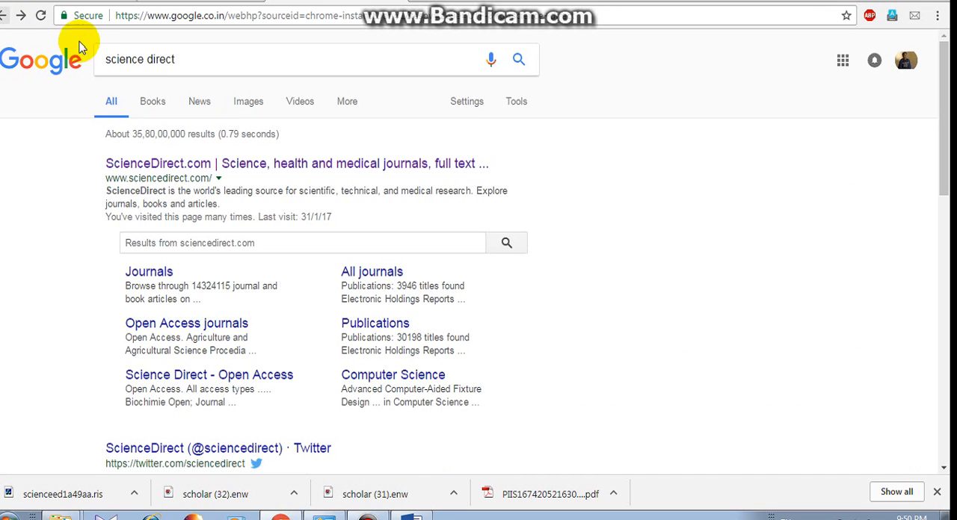
{"action": "left_click", "coordinate": [179, 62]}
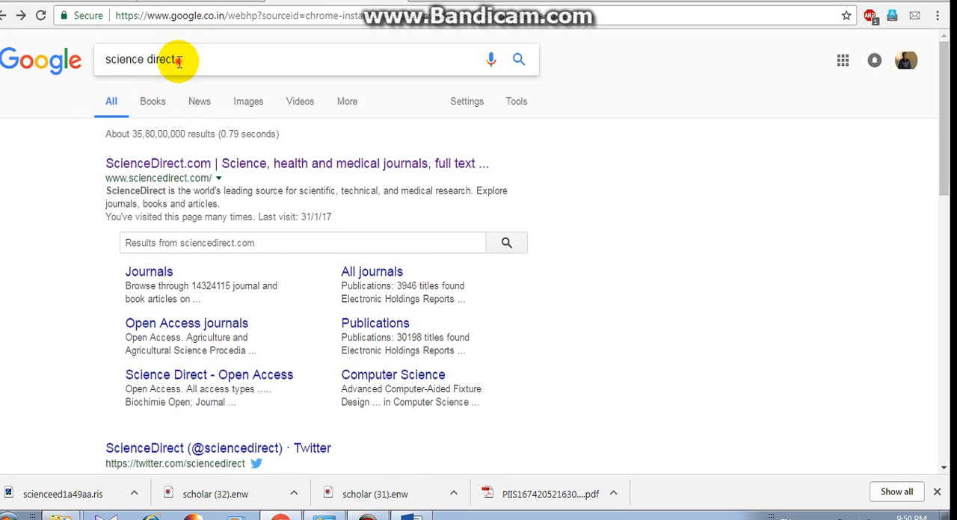
{"action": "key", "text": "BackSpace"}
{"action": "key", "text": "BackSpace"}
{"action": "key", "text": "BackSpace"}
{"action": "key", "text": "BackSpace"}
{"action": "key", "text": "BackSpace"}
{"action": "key", "text": "BackSpace"}
{"action": "key", "text": "BackSpace"}
{"action": "key", "text": "BackSpace"}
{"action": "key", "text": "BackSpace"}
{"action": "key", "text": "BackSpace"}
{"action": "key", "text": "BackSpace"}
{"action": "key", "text": "BackSpace"}
{"action": "key", "text": "BackSpace"}
{"action": "key", "text": "BackSpace"}
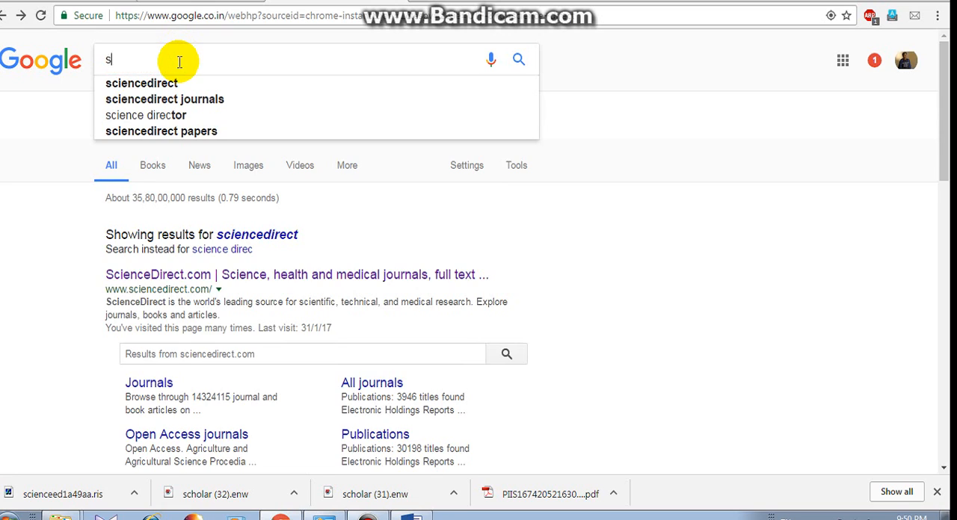
{"action": "type", "text": "gooogl"}
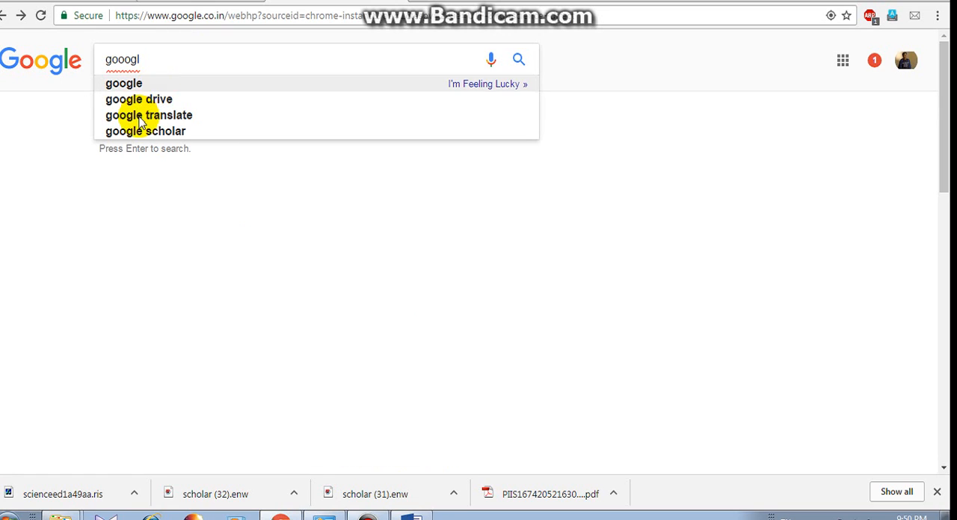
{"action": "left_click", "coordinate": [143, 131]}
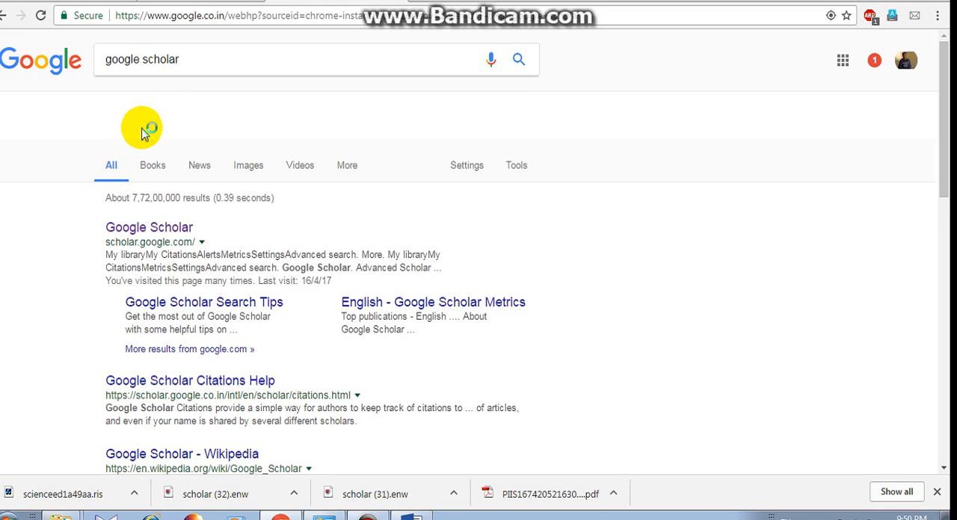
{"action": "left_click", "coordinate": [136, 229]}
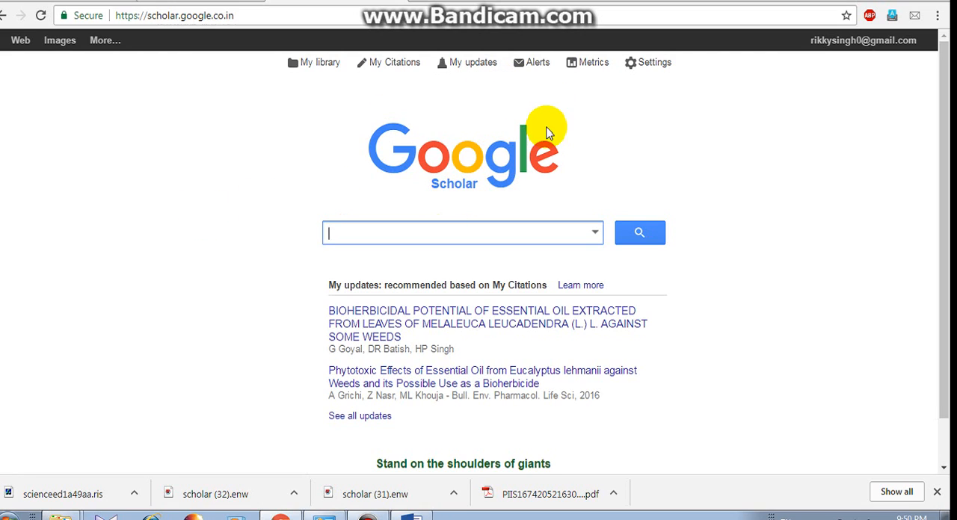
Set the Scholar bibliography manager to show links for importing citations into EndNote and save the settings.
{"action": "left_click", "coordinate": [632, 68]}
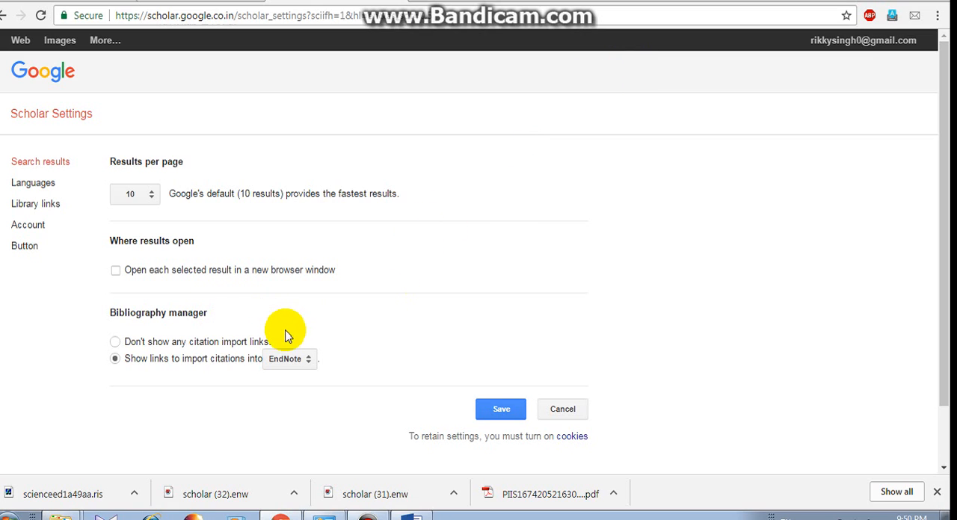
{"action": "left_click", "coordinate": [305, 360]}
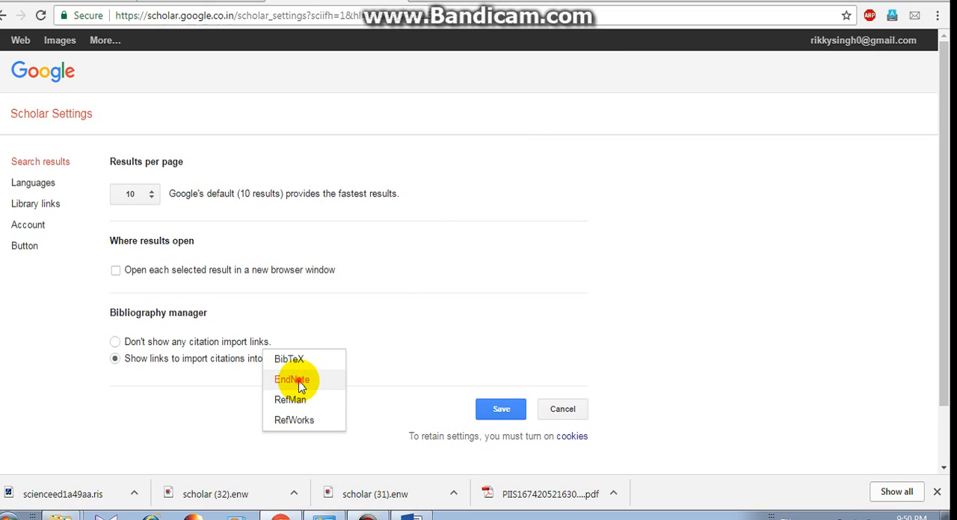
{"action": "left_click", "coordinate": [301, 381]}
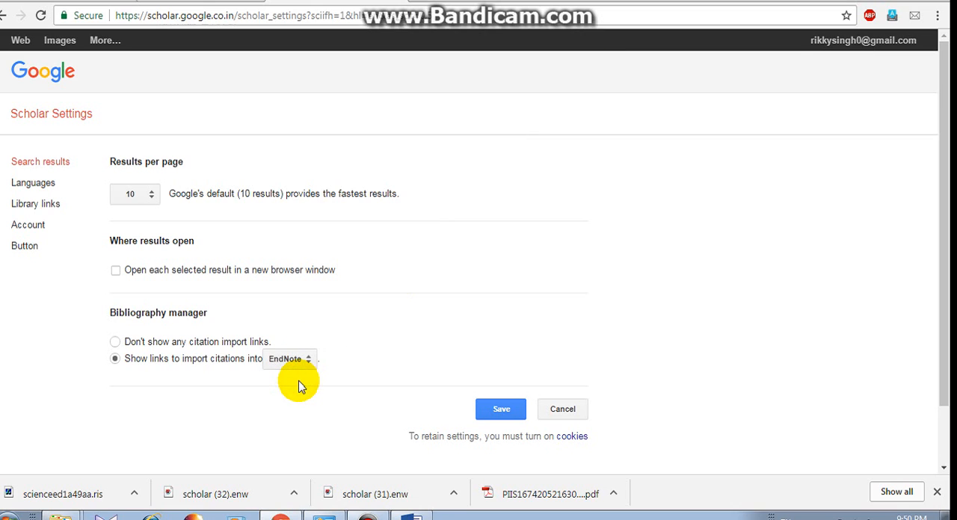
{"action": "left_click", "coordinate": [480, 413]}
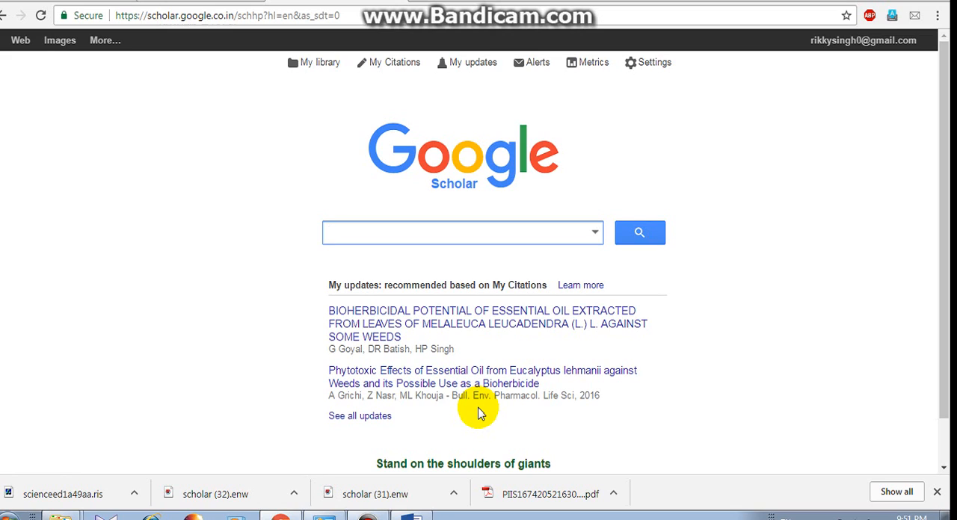
Search Scholar for "photosynthesis and light" and download the EndNote citations of the first three results.
{"action": "type", "text": "pho"}
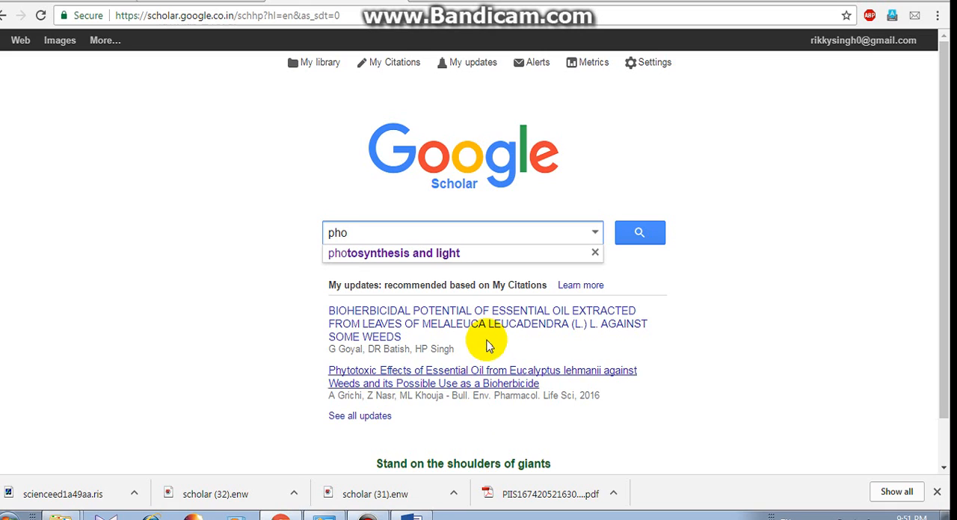
{"action": "left_click", "coordinate": [486, 254]}
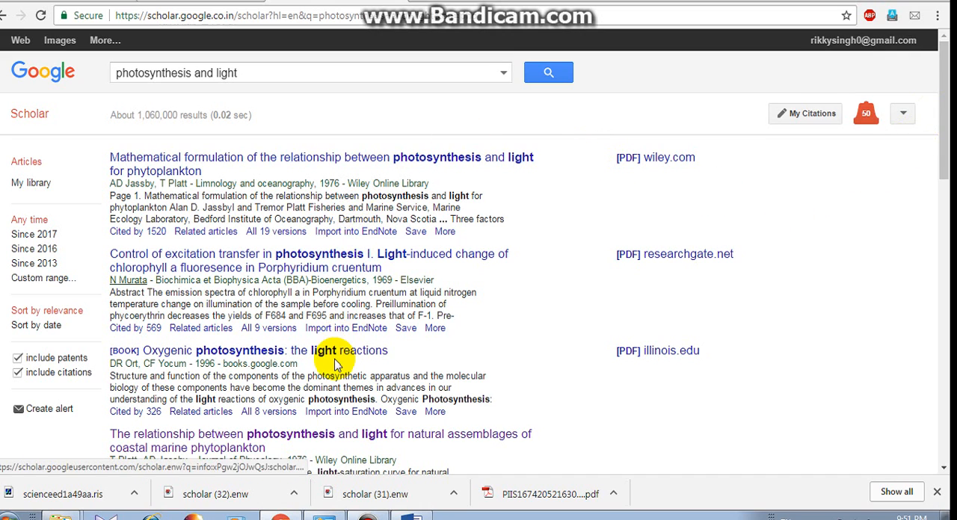
{"action": "left_click", "coordinate": [342, 233]}
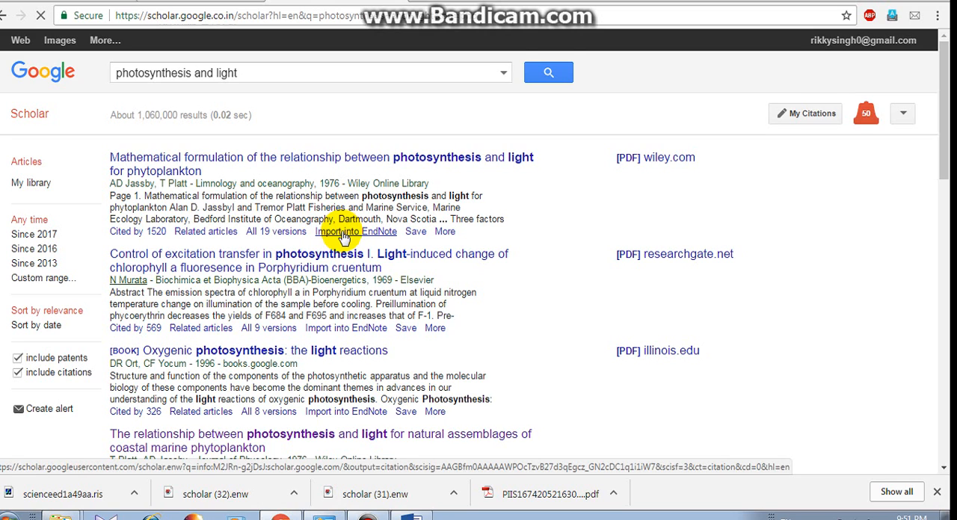
{"action": "left_click", "coordinate": [340, 329]}
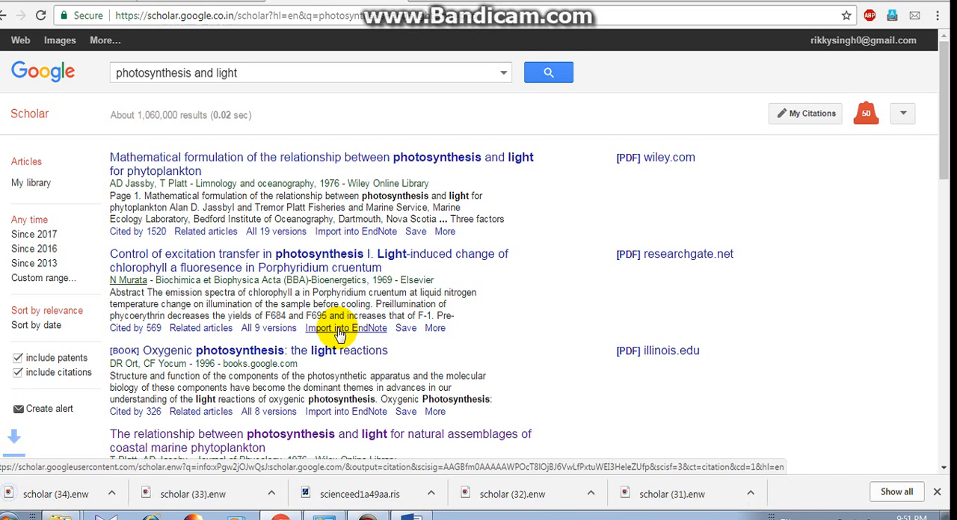
{"action": "left_click", "coordinate": [337, 414]}
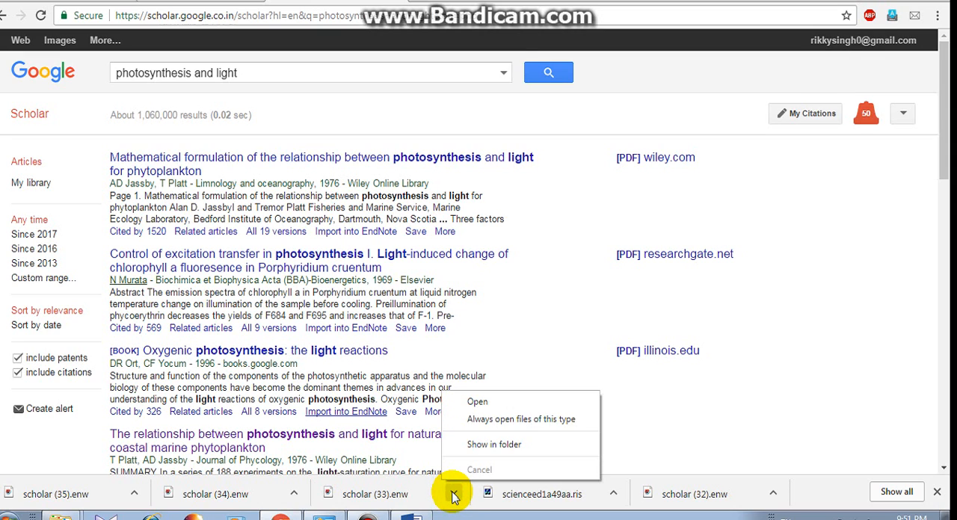
Import the downloaded scholar (33).enw and scholar (34).enw into EndNote, declining the software update, and show all references.
{"action": "left_click", "coordinate": [478, 403]}
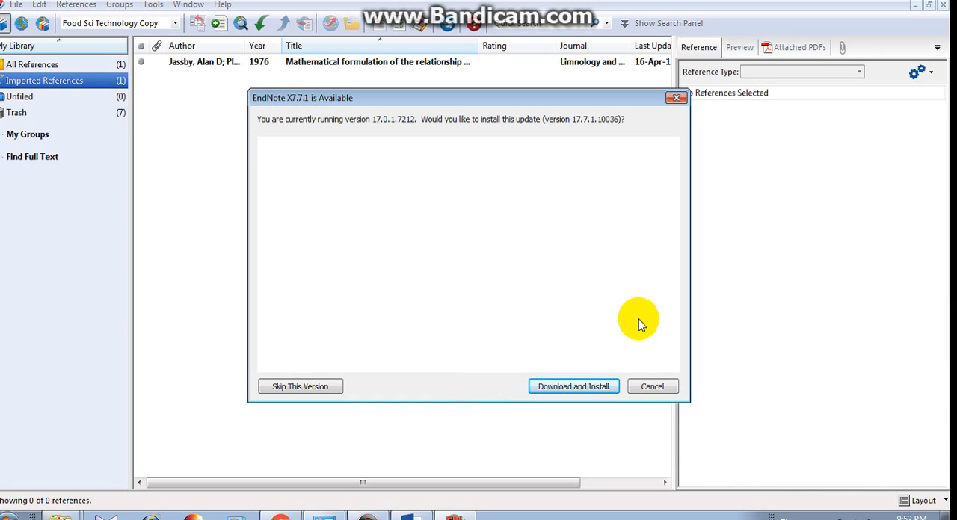
{"action": "left_click", "coordinate": [648, 395]}
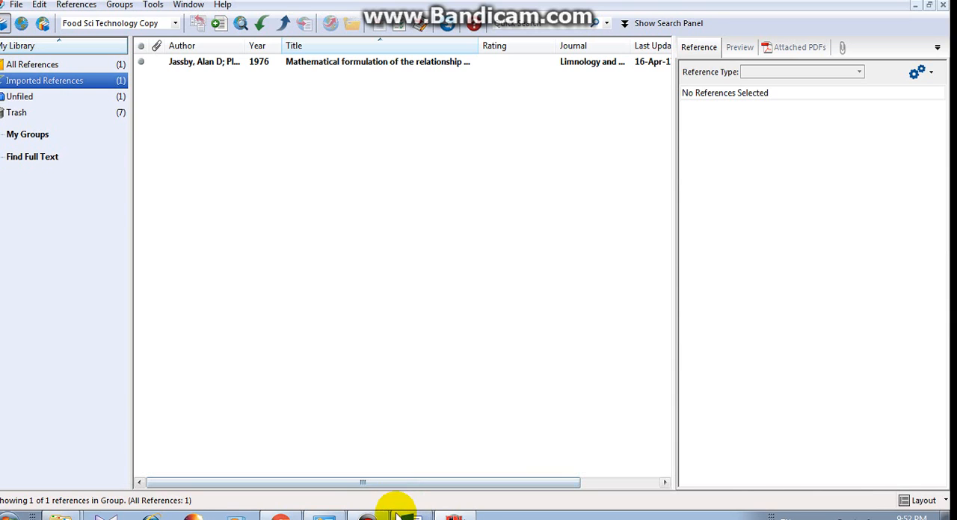
{"action": "left_click", "coordinate": [281, 516]}
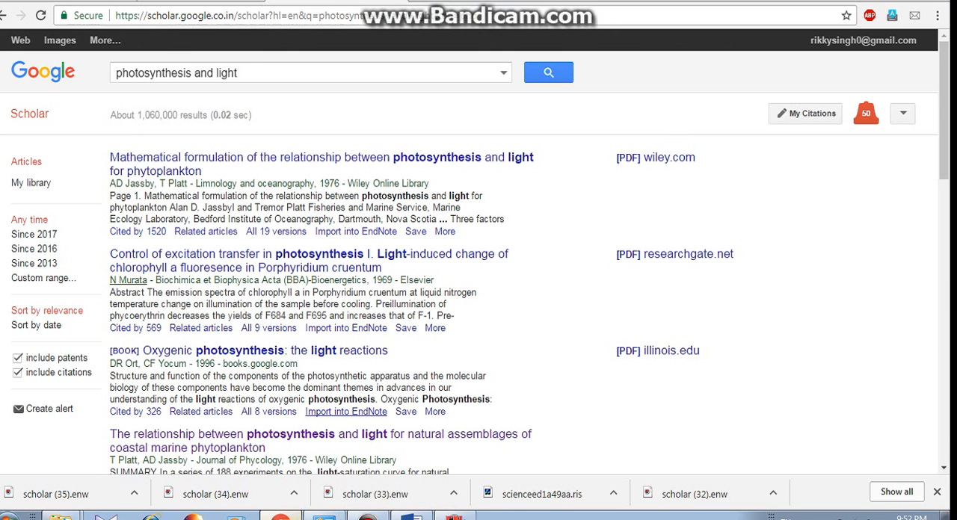
{"action": "left_click", "coordinate": [294, 495]}
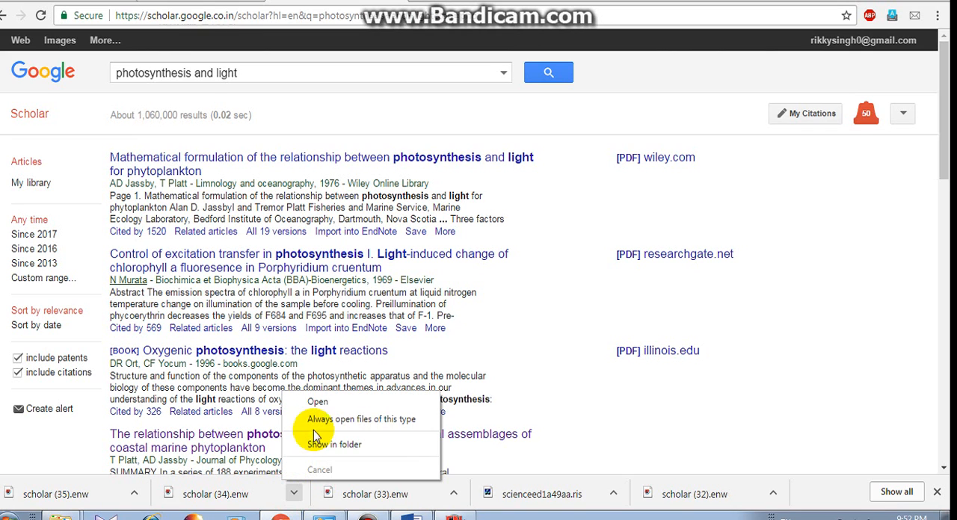
{"action": "left_click", "coordinate": [335, 403]}
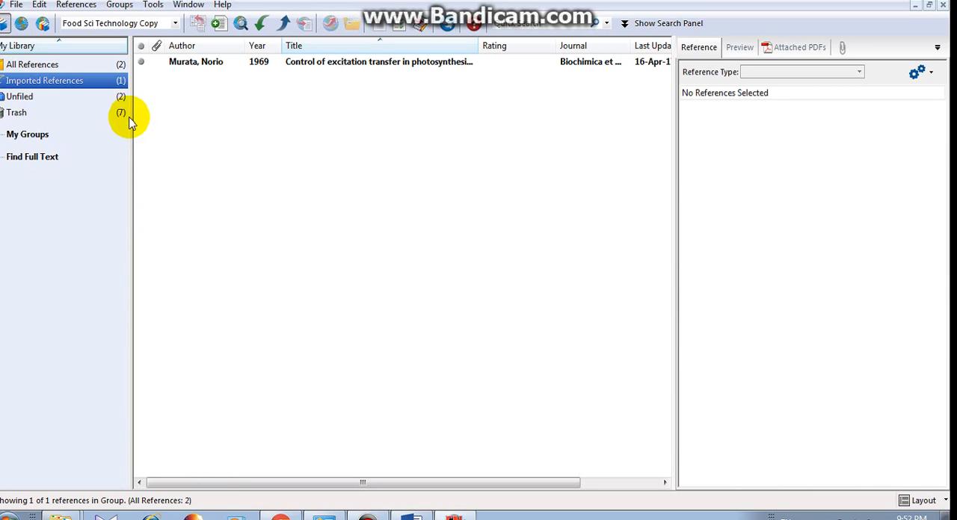
{"action": "left_click", "coordinate": [112, 66]}
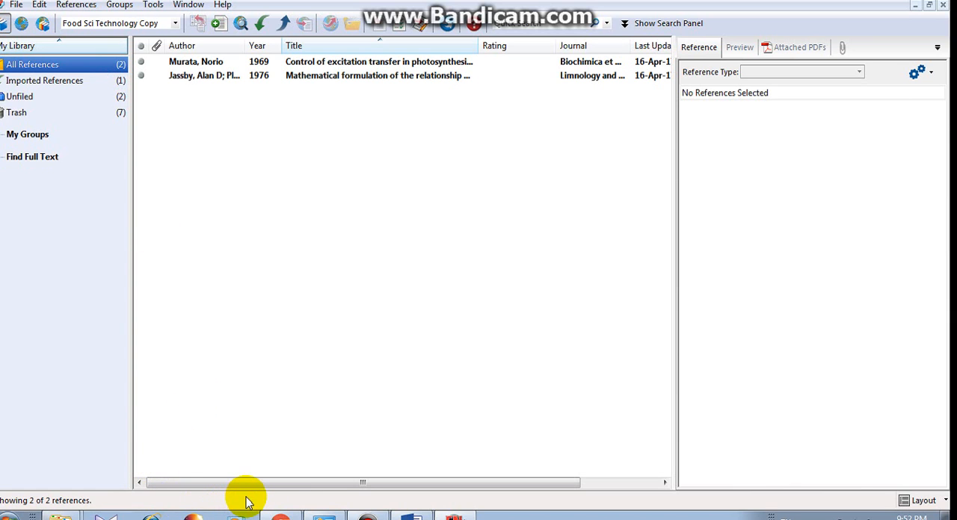
Open the downloaded scholar (35).enw from Chrome to import it into EndNote, and show all references.
{"action": "left_click", "coordinate": [280, 516]}
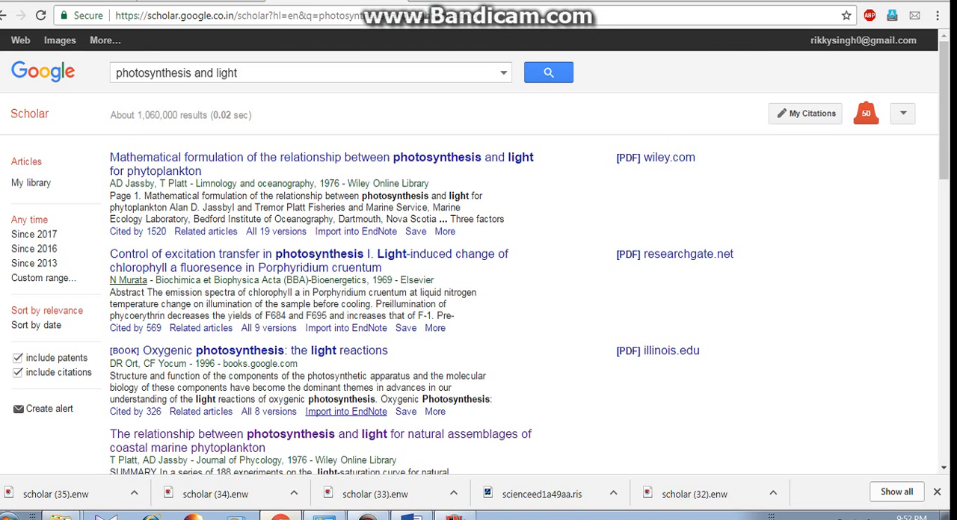
{"action": "left_click", "coordinate": [134, 493]}
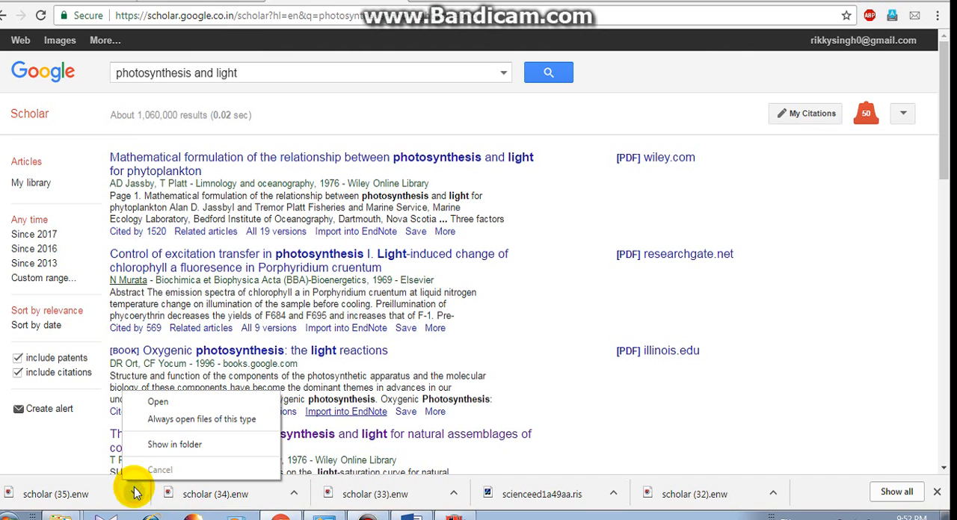
{"action": "left_click", "coordinate": [160, 401]}
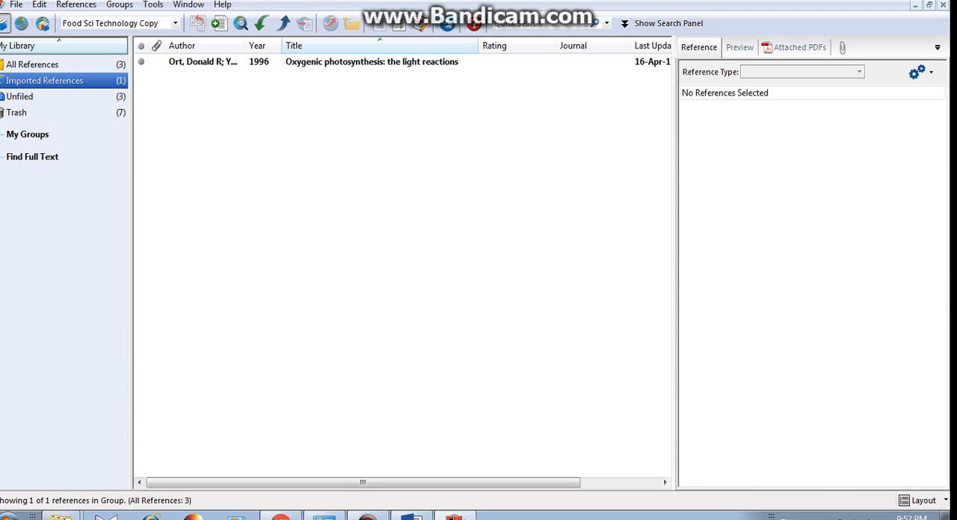
{"action": "left_click", "coordinate": [19, 65]}
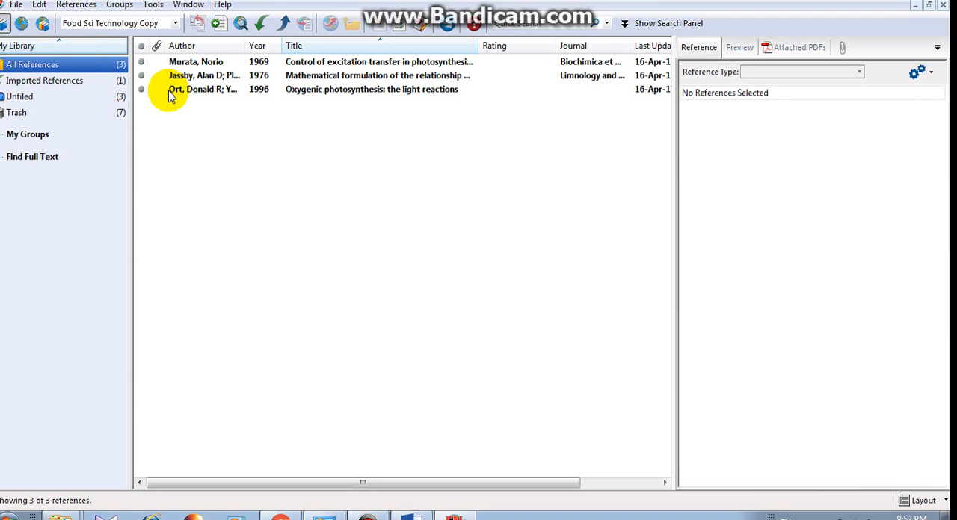
{"action": "left_click", "coordinate": [121, 84]}
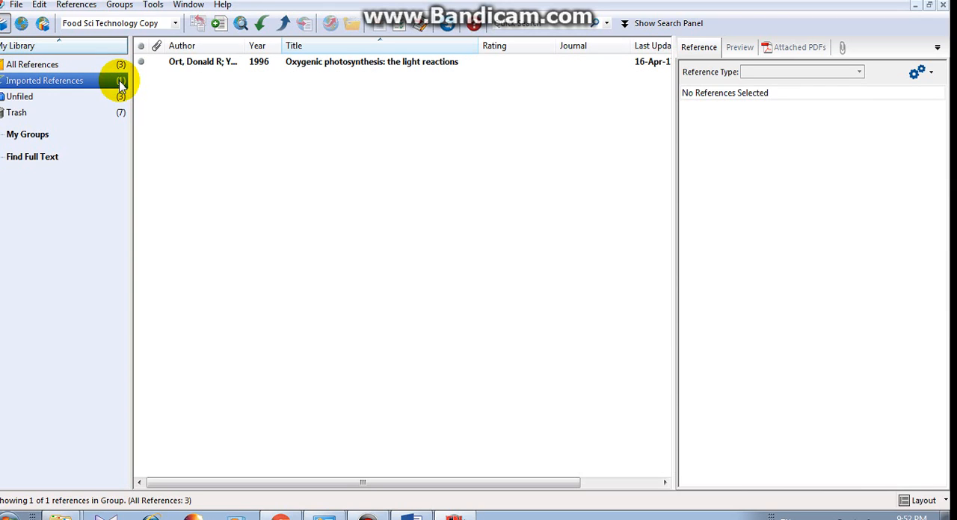
{"action": "key", "text": "Up"}
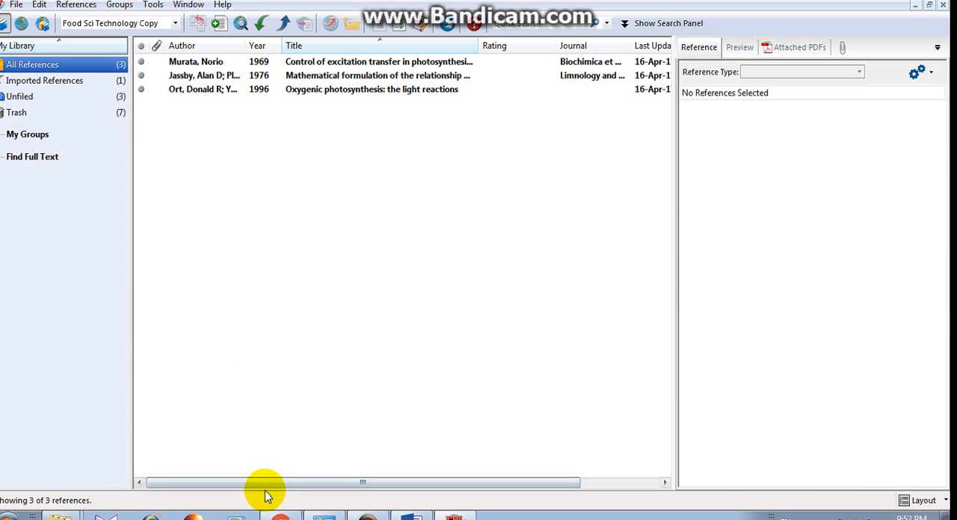
Return to the Google search page in Chrome and search for "science direct".
{"action": "left_click", "coordinate": [274, 513]}
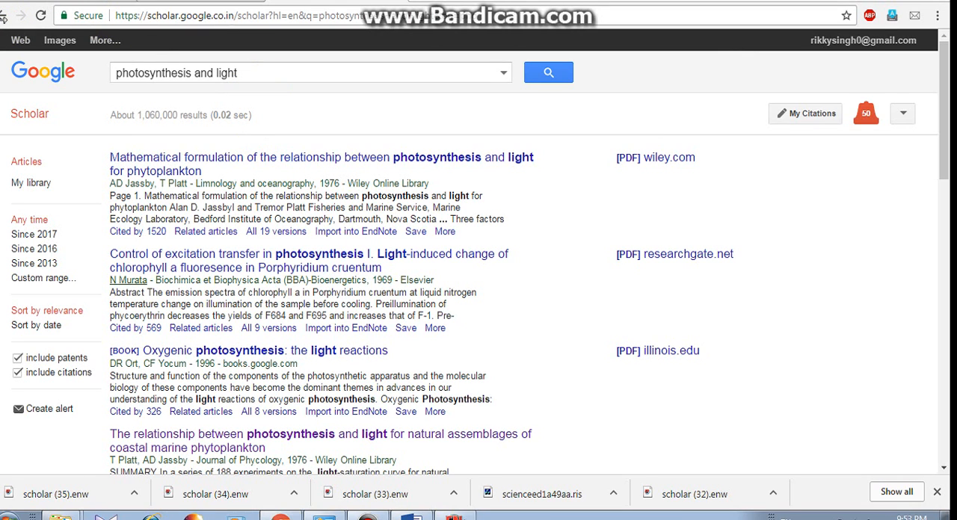
{"action": "left_click", "coordinate": [3, 15]}
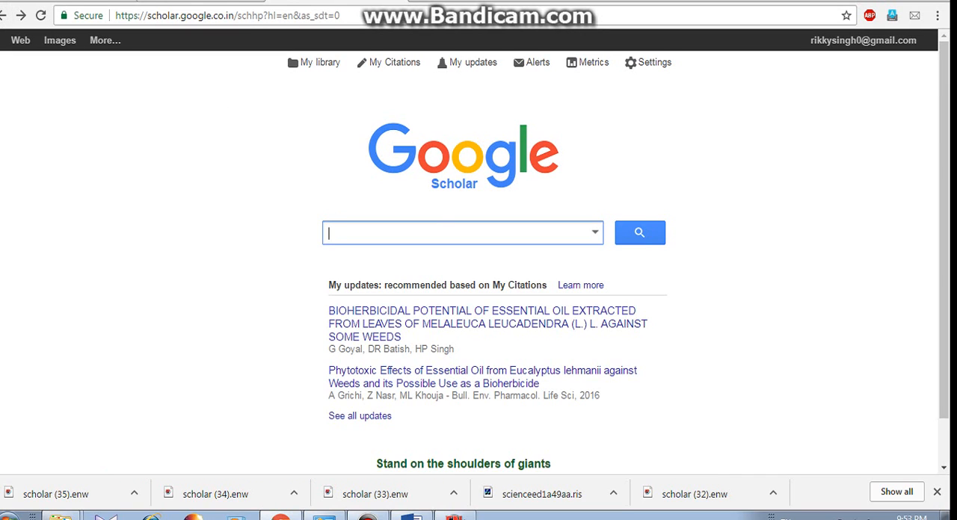
{"action": "left_click", "coordinate": [2, 15]}
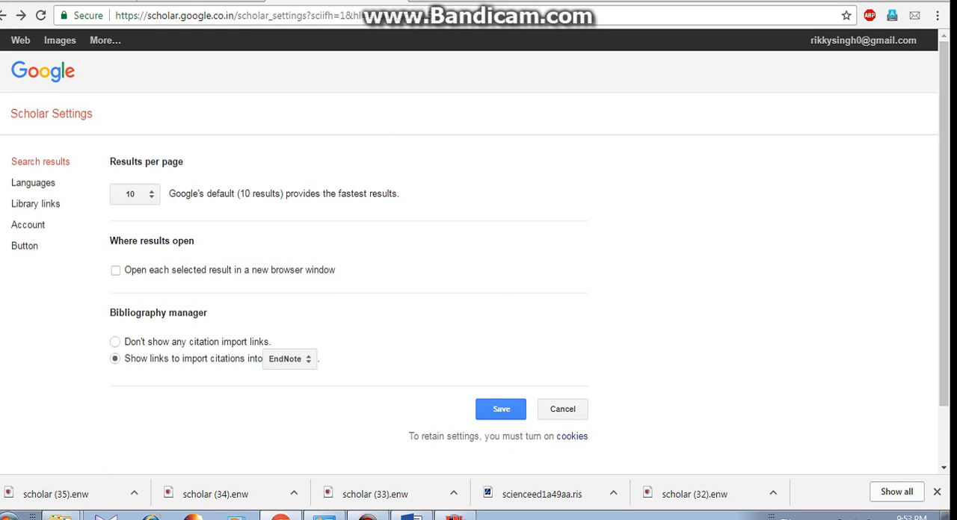
{"action": "left_click", "coordinate": [2, 15]}
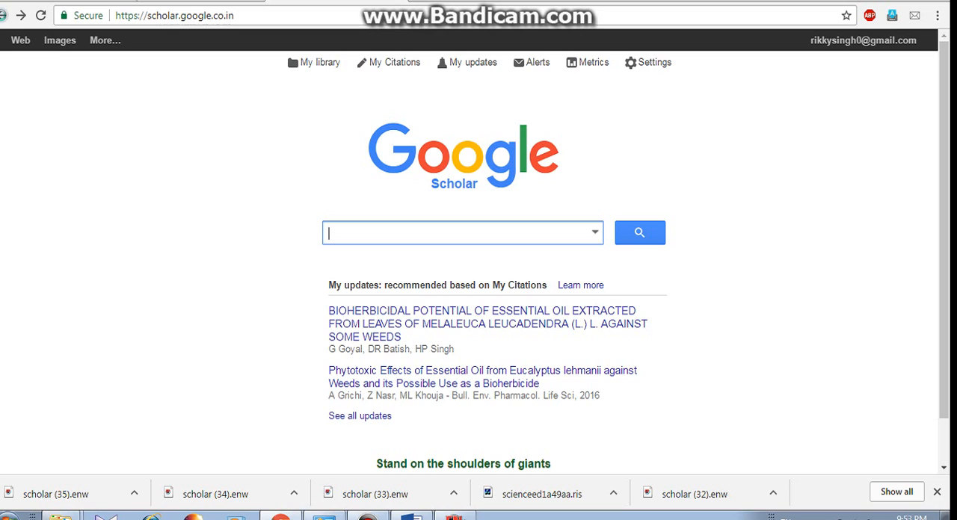
{"action": "left_click", "coordinate": [2, 15]}
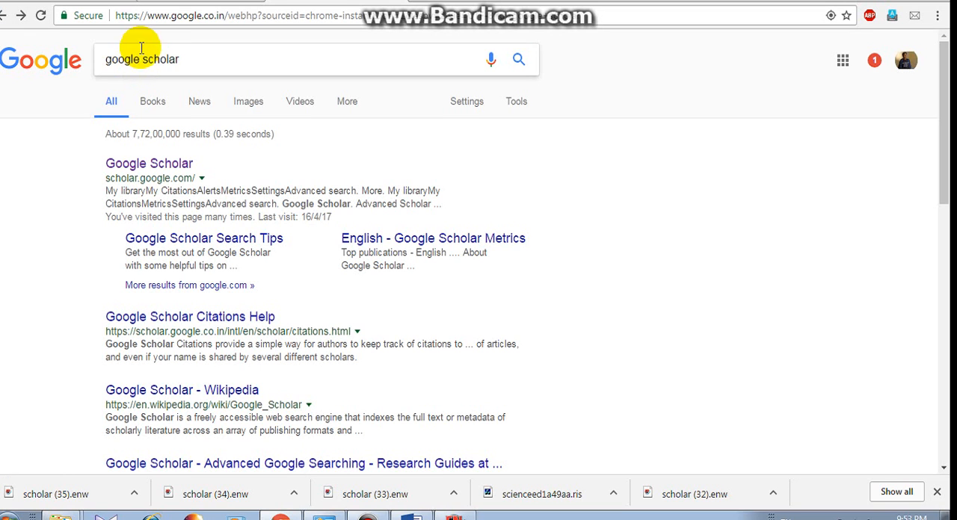
{"action": "left_click", "coordinate": [162, 59]}
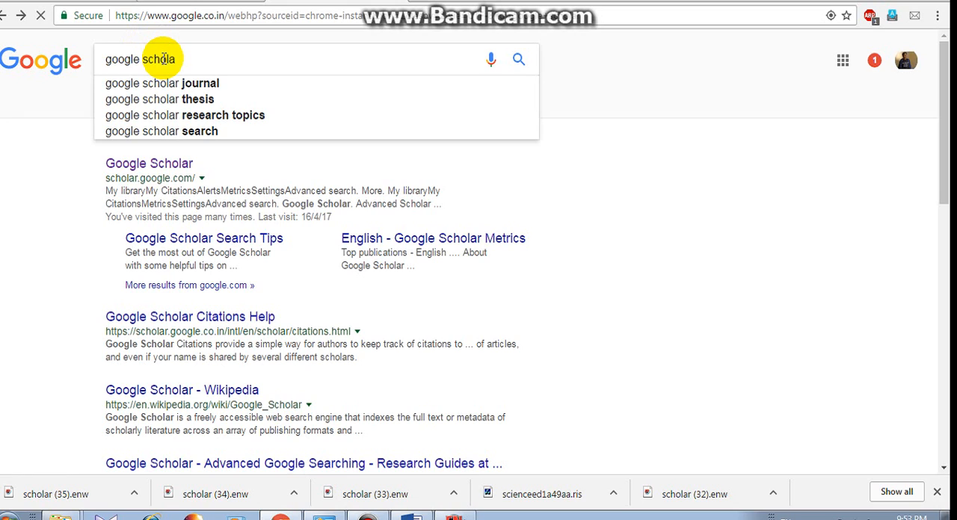
{"action": "key", "text": "BackSpace"}
{"action": "key", "text": "BackSpace"}
{"action": "key", "text": "BackSpace"}
{"action": "key", "text": "BackSpace"}
{"action": "key", "text": "BackSpace"}
{"action": "key", "text": "BackSpace"}
{"action": "key", "text": "BackSpace"}
{"action": "key", "text": "BackSpace"}
{"action": "key", "text": "BackSpace"}
{"action": "key", "text": "BackSpace"}
{"action": "key", "text": "BackSpace"}
{"action": "key", "text": "BackSpace"}
{"action": "key", "text": "BackSpace"}
{"action": "type", "text": "sc"}
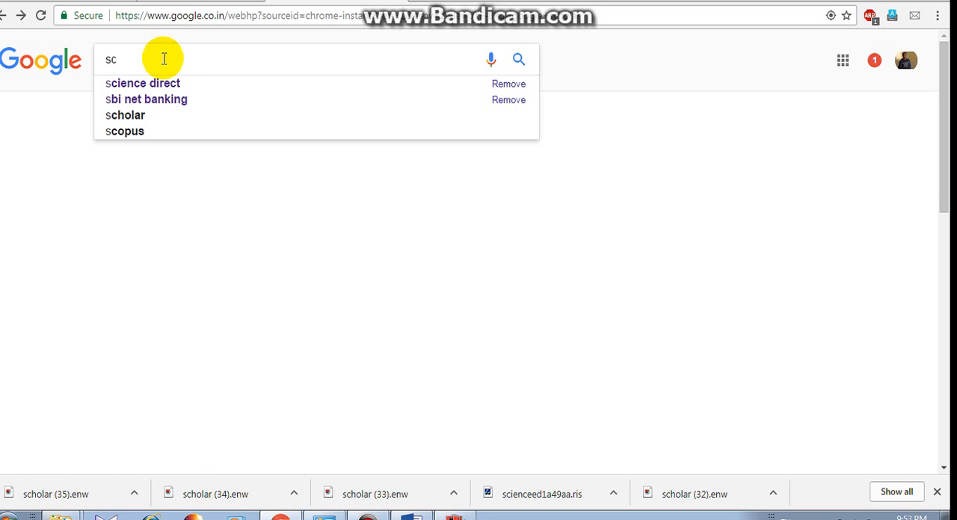
{"action": "type", "text": "ience direct"}
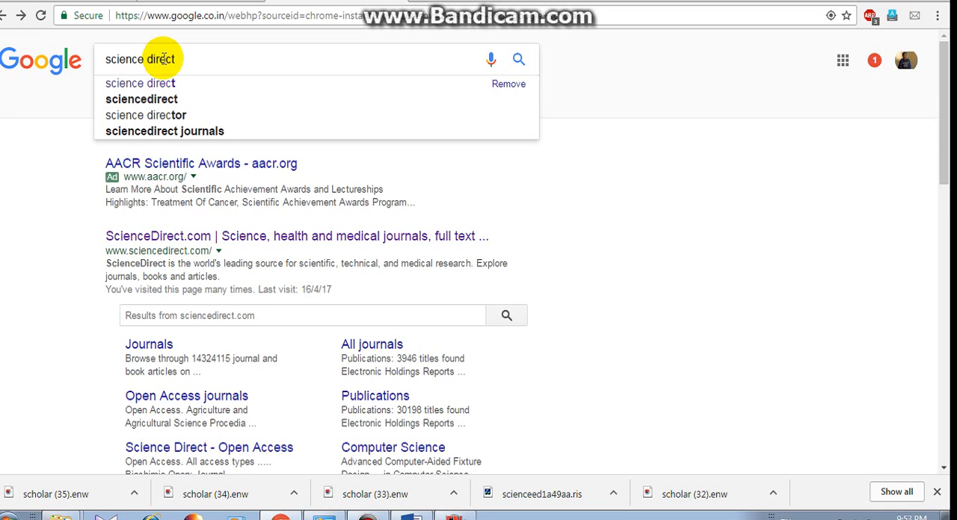
{"action": "key", "text": "Return"}
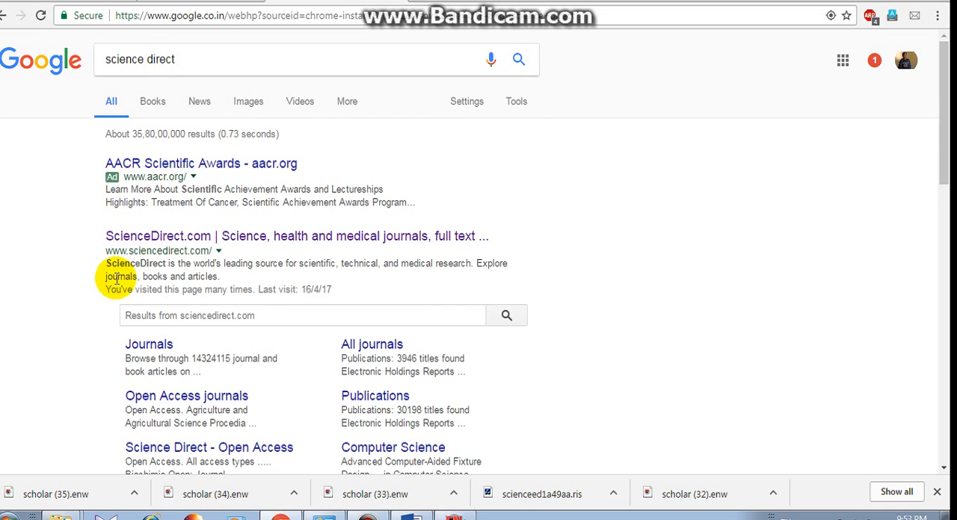
Try searching sciencedirect.com for "photosynthesis" from within the Google results, and return to the "science direct" results.
{"action": "left_click", "coordinate": [163, 314]}
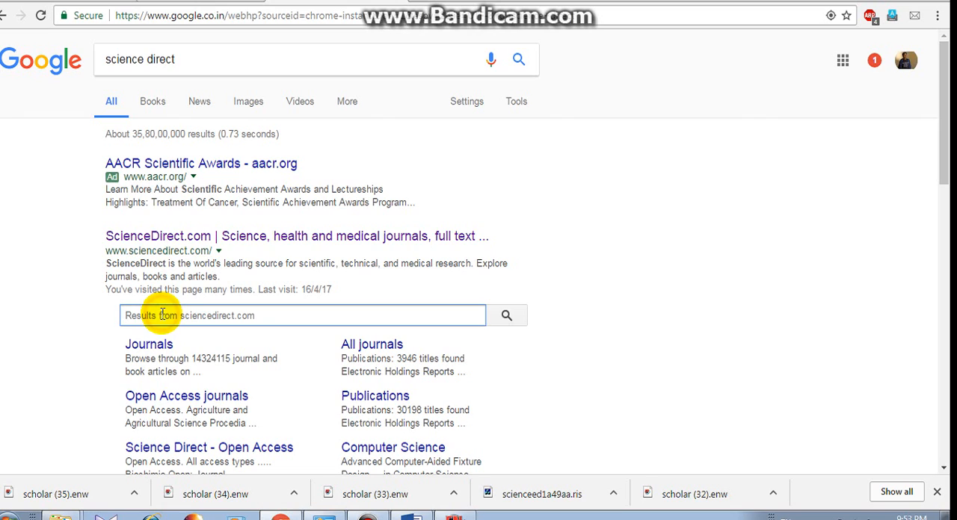
{"action": "type", "text": "ph"}
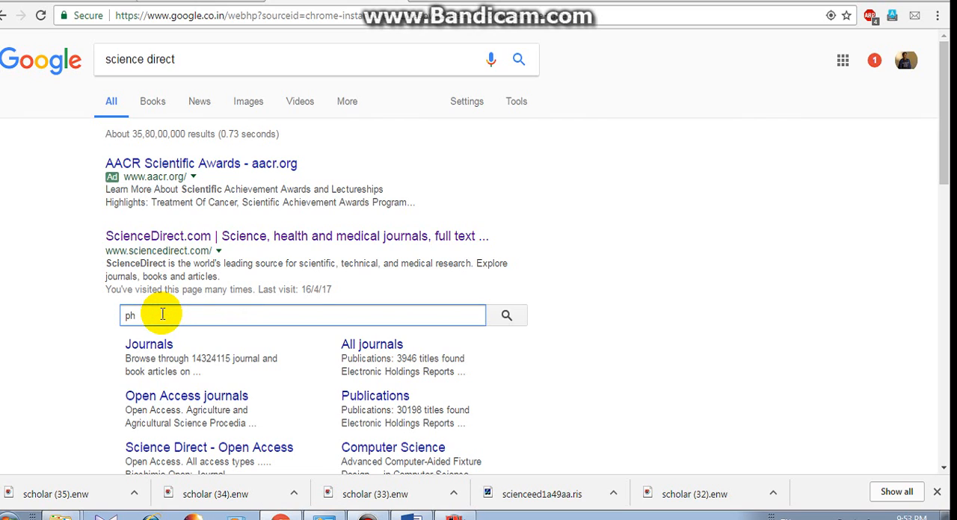
{"action": "type", "text": "otosu"}
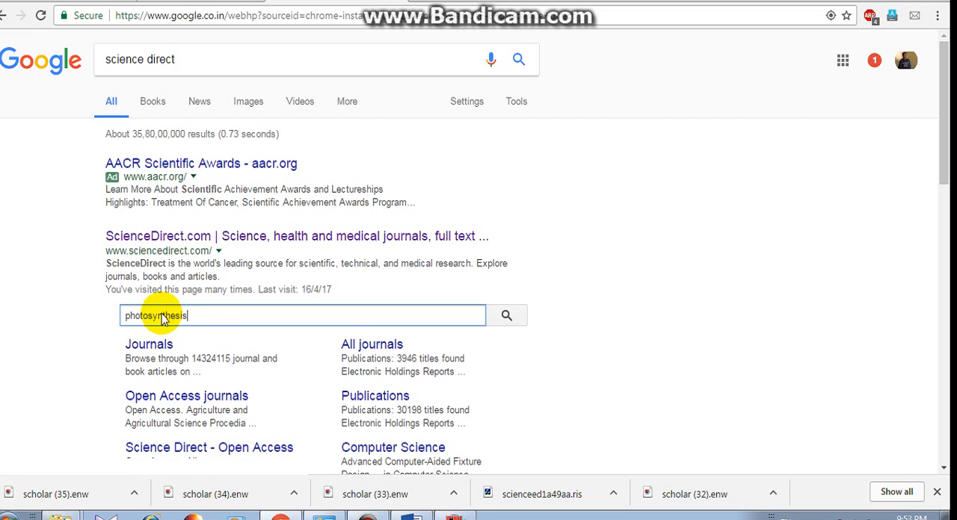
{"action": "key", "text": "Return"}
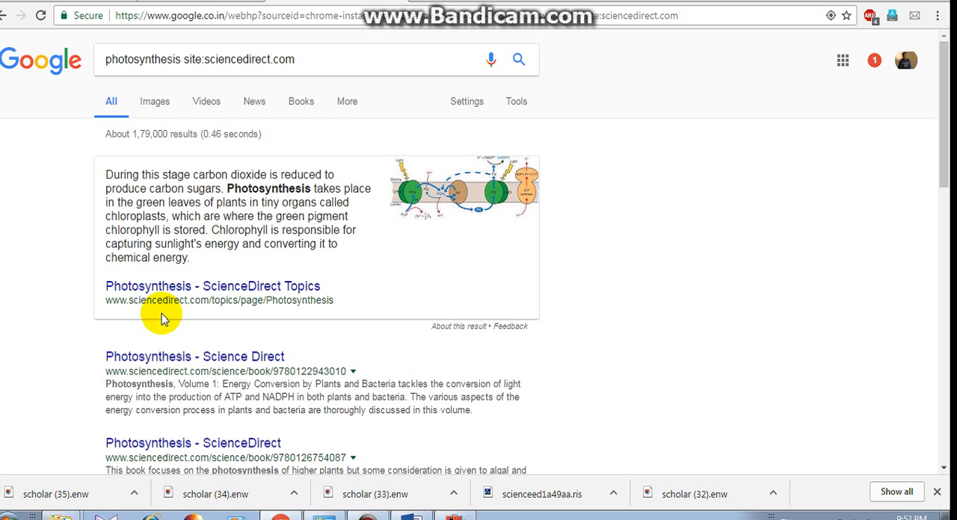
{"action": "left_click", "coordinate": [5, 15]}
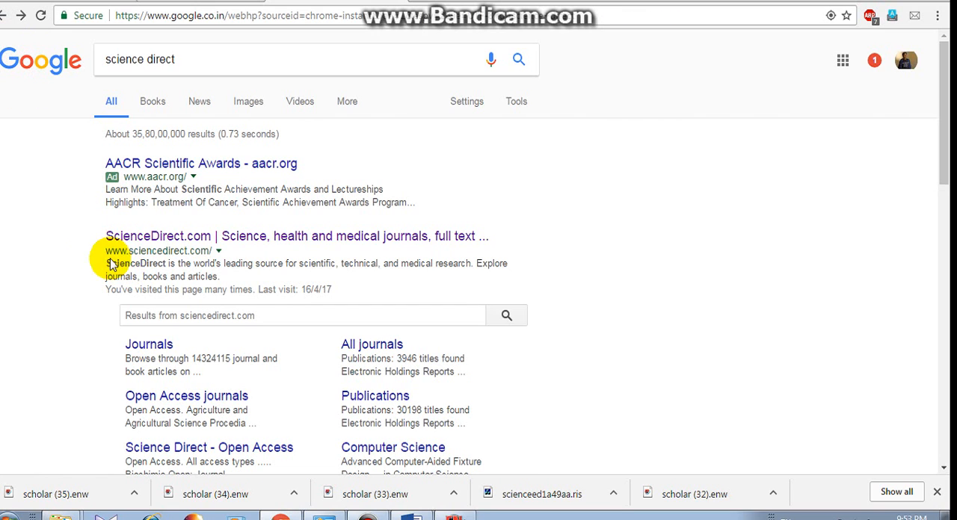
Open the ScienceDirect site and search for the keyword "photosynthsis".
{"action": "left_click", "coordinate": [134, 247]}
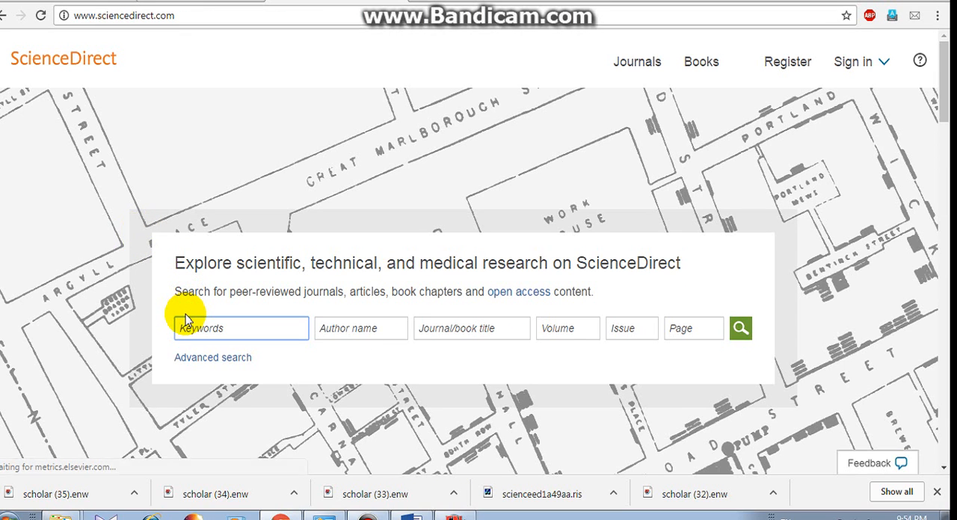
{"action": "type", "text": "ph"}
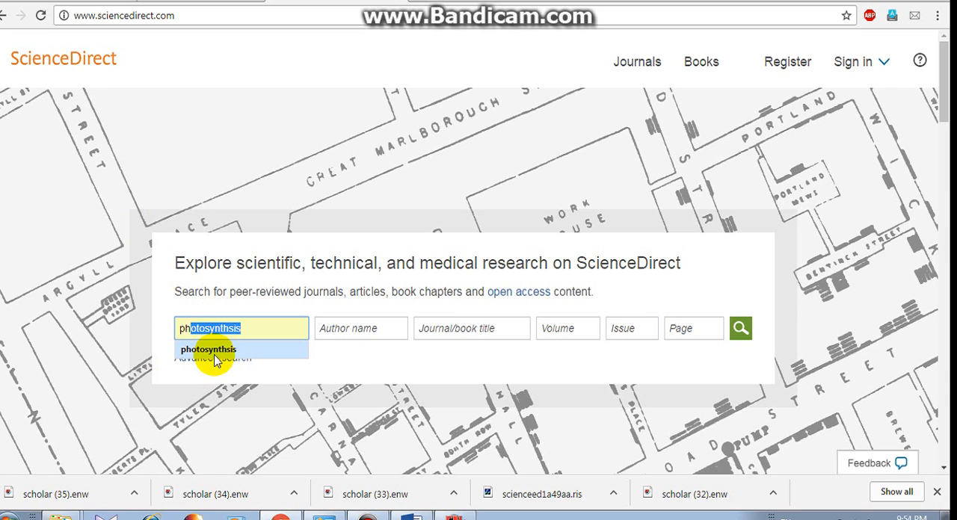
{"action": "left_click", "coordinate": [213, 350]}
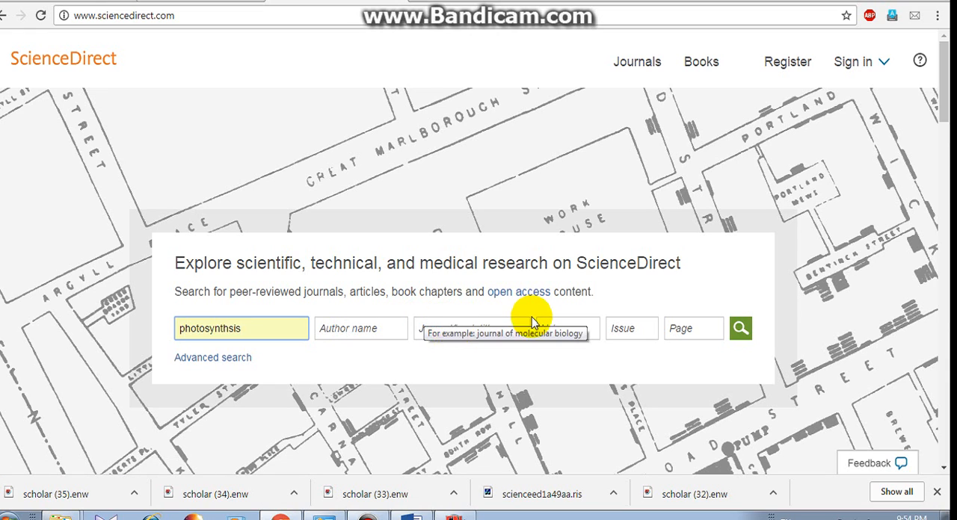
{"action": "left_click", "coordinate": [732, 338]}
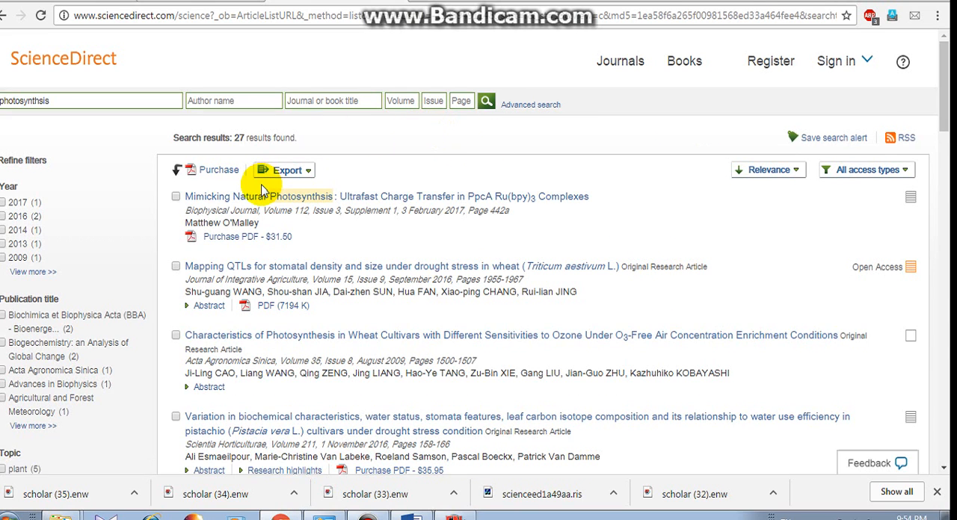
Select the first four search results and export them as a RIS file with citations and abstracts.
{"action": "left_click", "coordinate": [175, 198]}
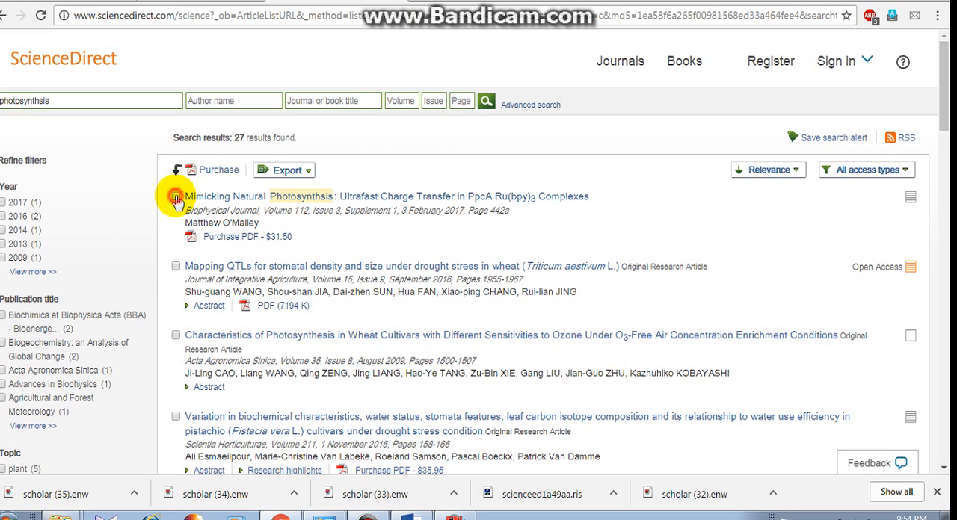
{"action": "left_click", "coordinate": [174, 269]}
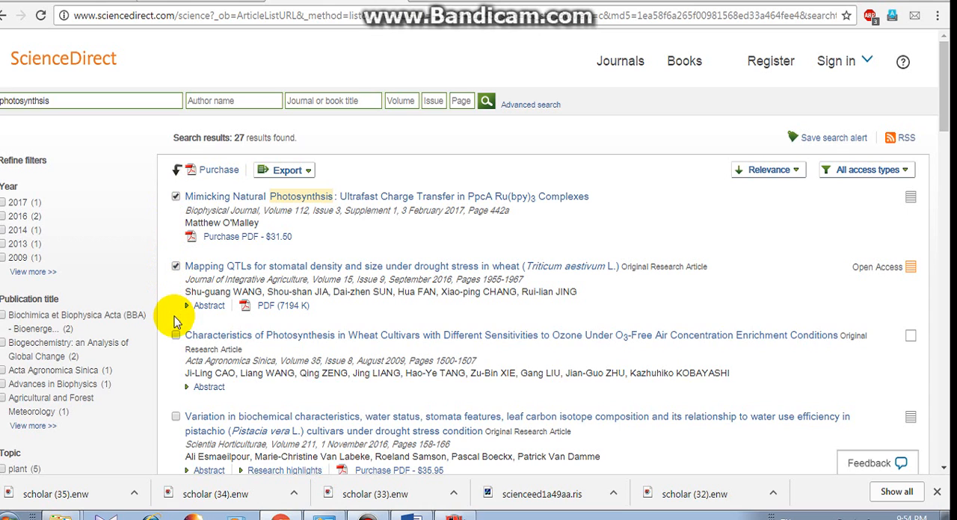
{"action": "left_click", "coordinate": [174, 340]}
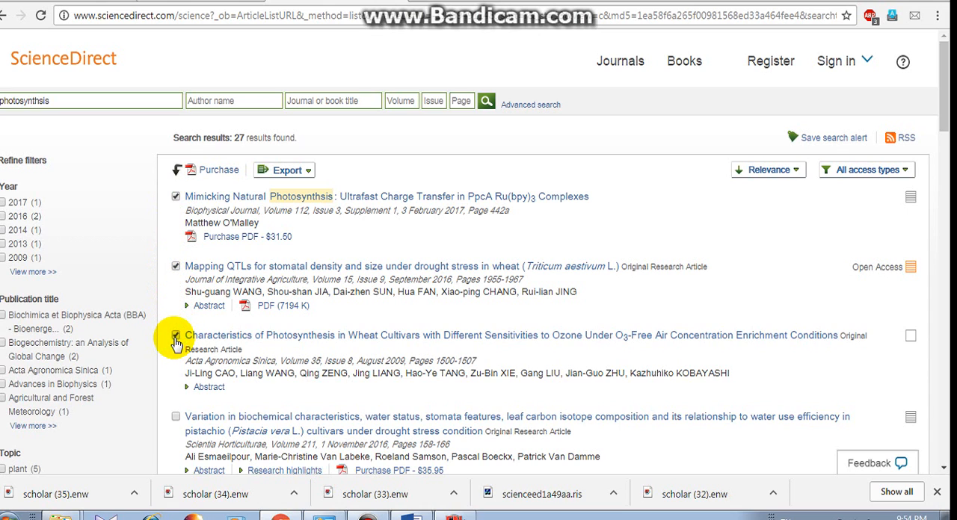
{"action": "left_click", "coordinate": [175, 418]}
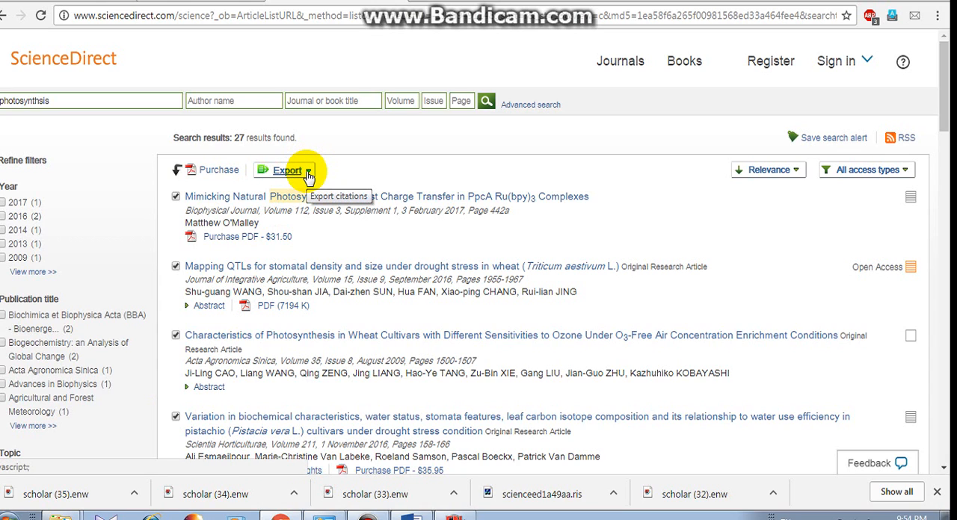
{"action": "left_click", "coordinate": [308, 174]}
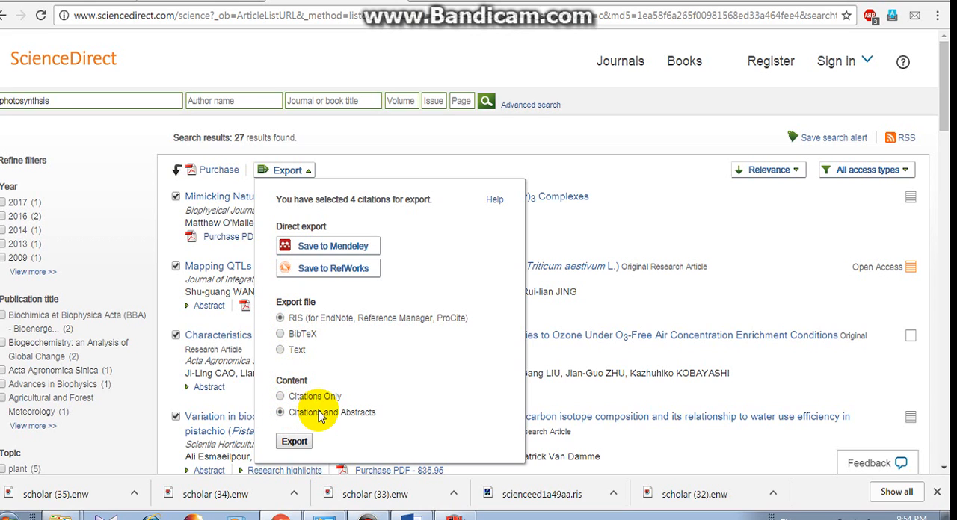
{"action": "left_click", "coordinate": [295, 442]}
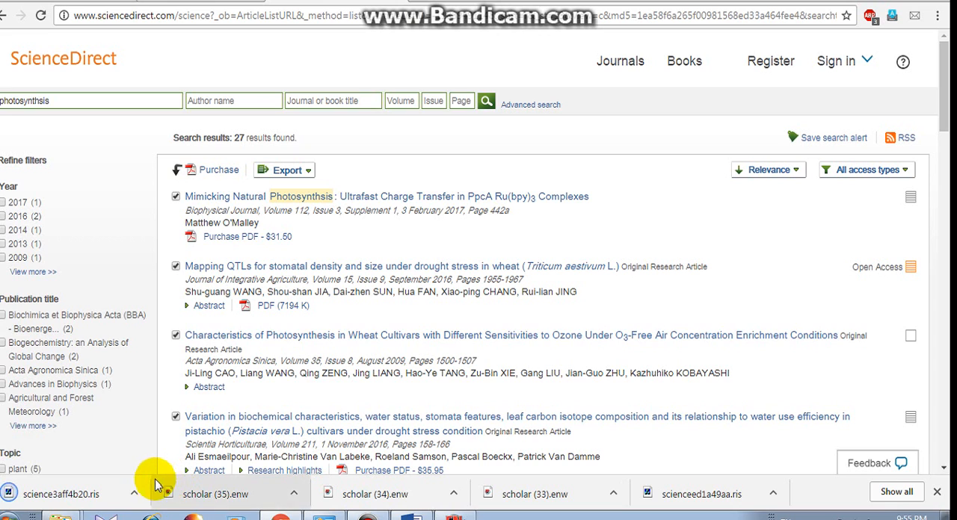
Open the downloaded science3aff4b20.ris to import it into EndNote, and show all references.
{"action": "left_click", "coordinate": [137, 491]}
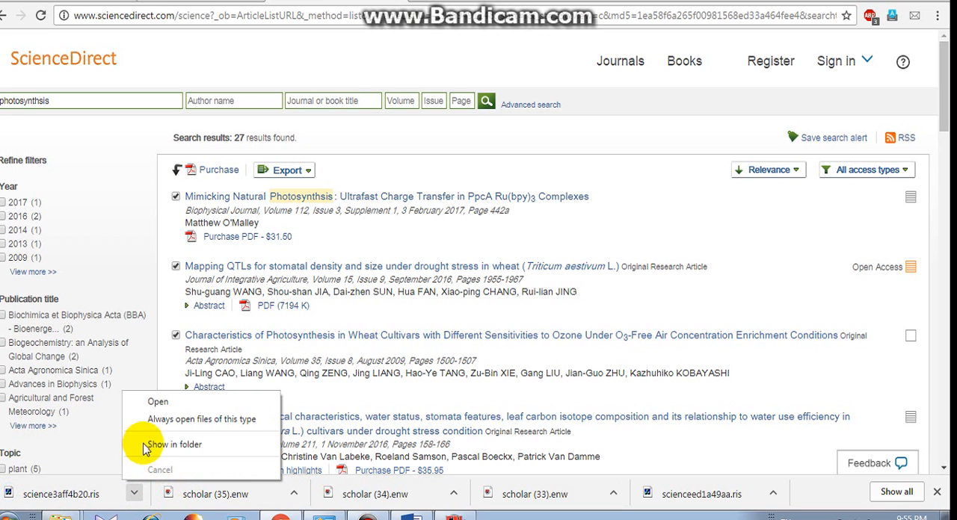
{"action": "left_click", "coordinate": [160, 407]}
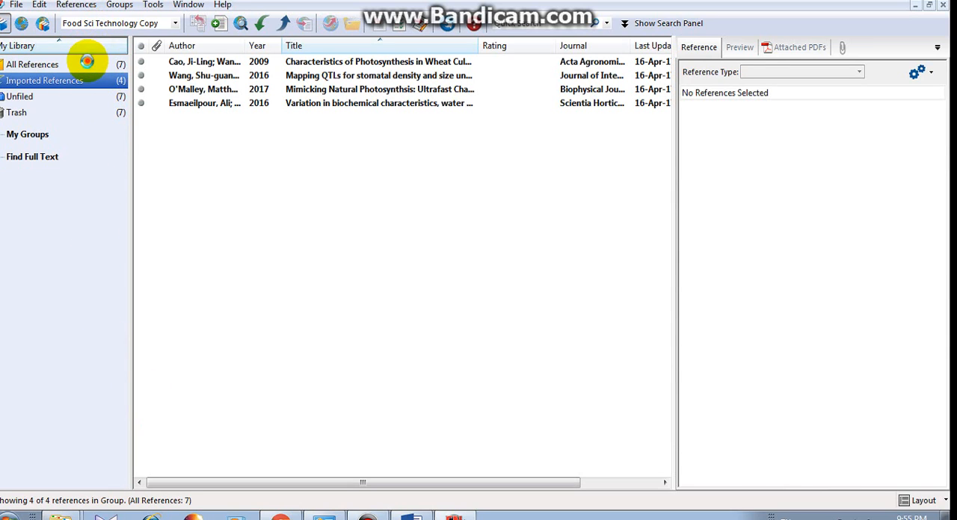
{"action": "left_click", "coordinate": [87, 63]}
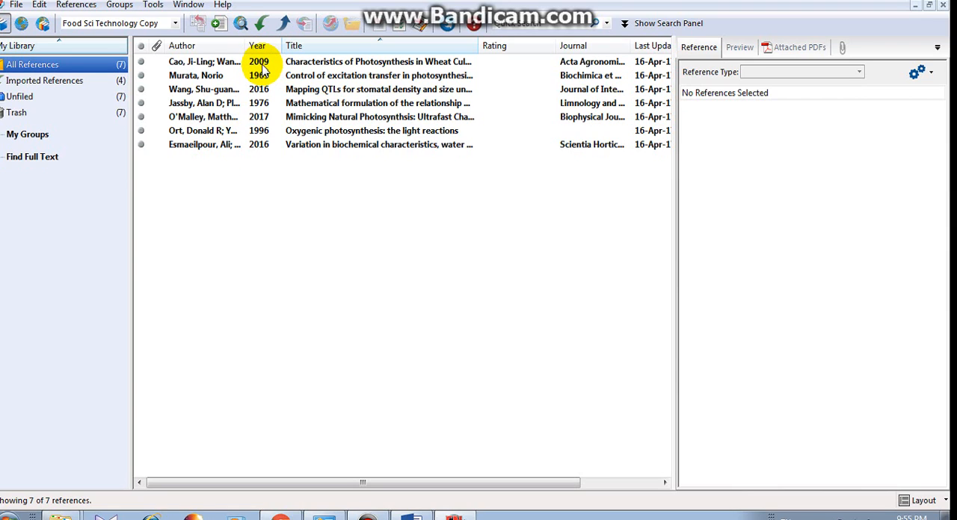
Select the 2009 "Characteristics of Photosynthesis in Wheat" reference, switch to the blank Word document and enter "Jfkskjvn;grjgnrgingourngjrngirngrign".
{"action": "left_click", "coordinate": [264, 68]}
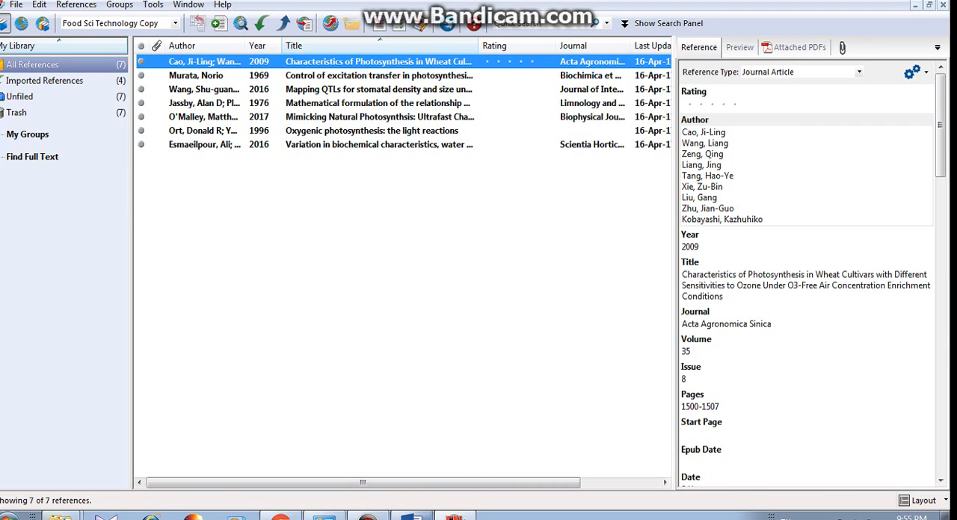
{"action": "left_click", "coordinate": [413, 516]}
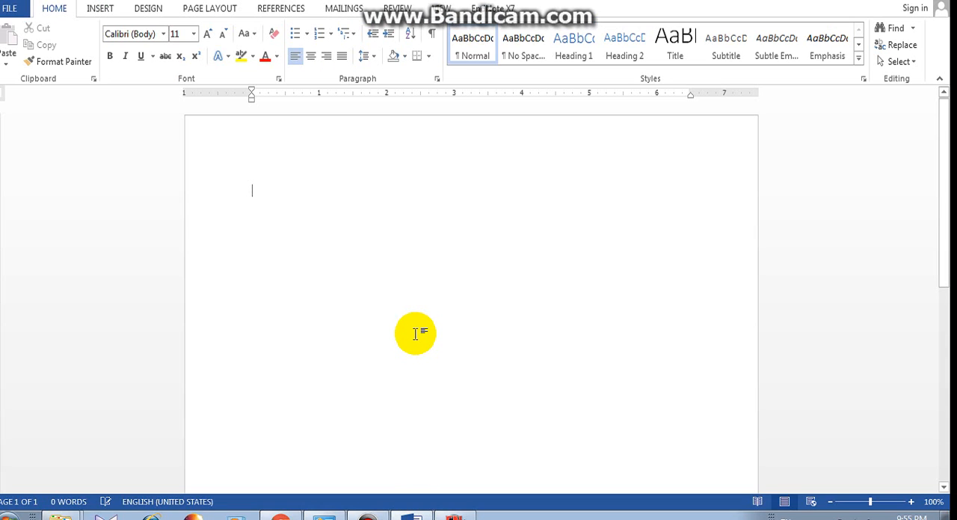
{"action": "type", "text": "jfk"}
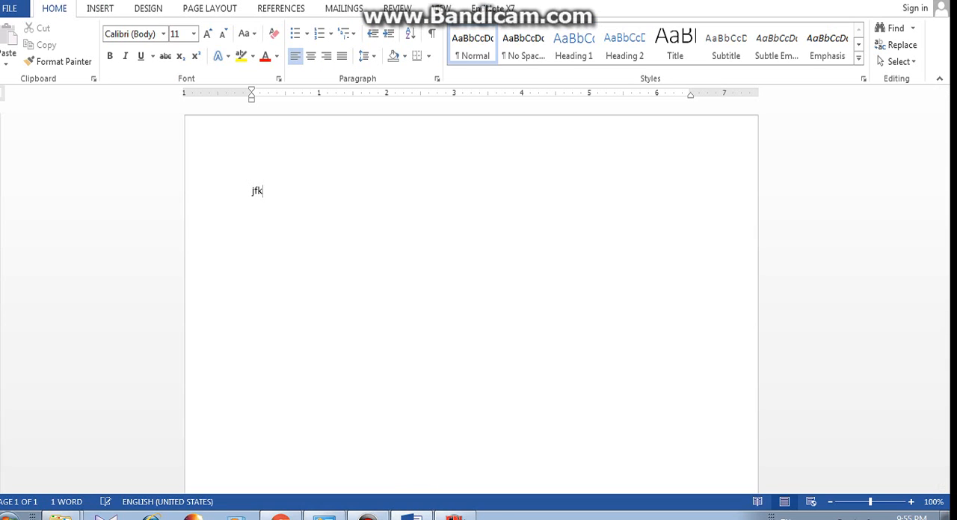
{"action": "type", "text": "skjvn;grjgnrgingourngjrngirngrign"}
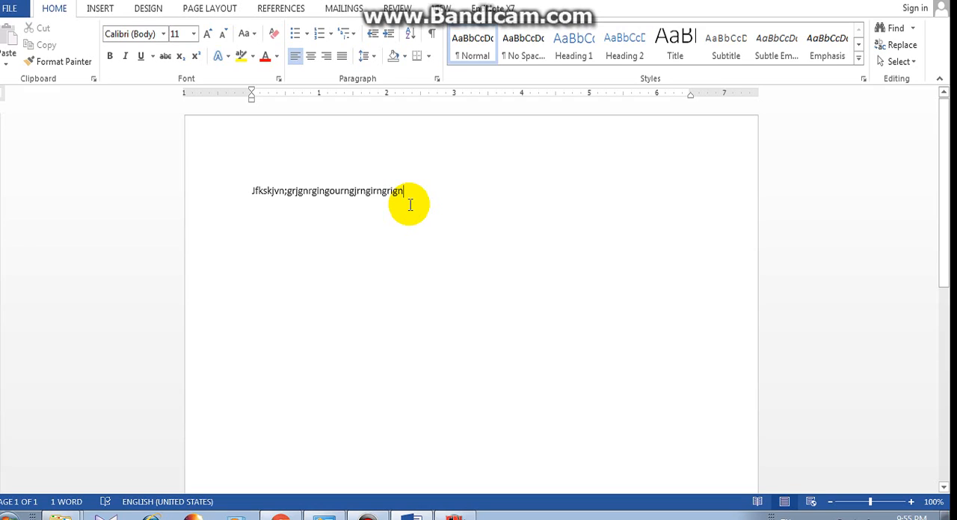
Insert the selected EndNote reference as a citation at the end of the entered text.
{"action": "key", "text": "alt"}
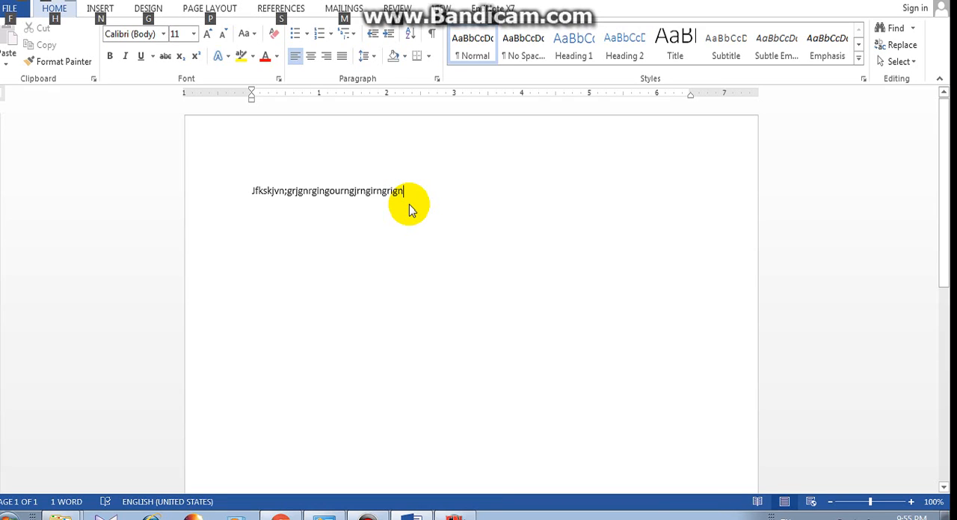
{"action": "key", "text": "2"}
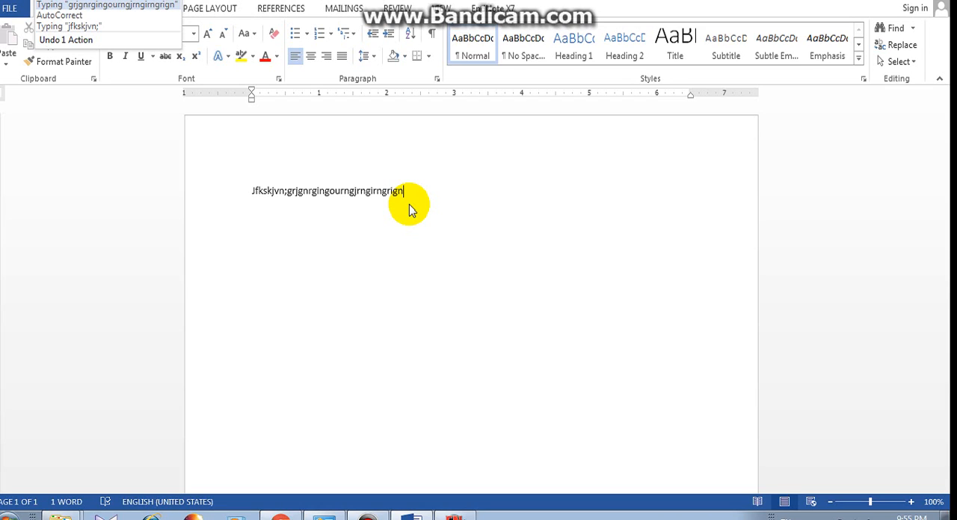
{"action": "left_click", "coordinate": [407, 205]}
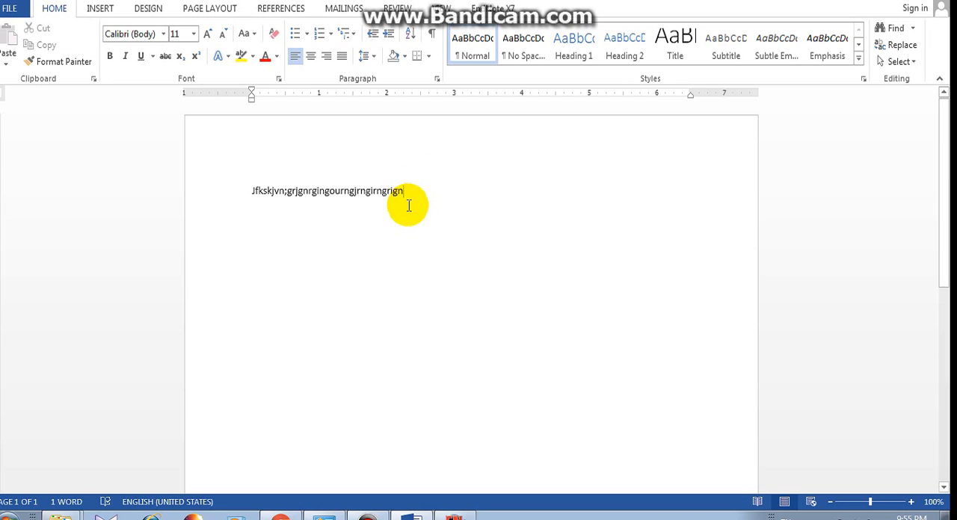
{"action": "key", "text": "alt+2"}
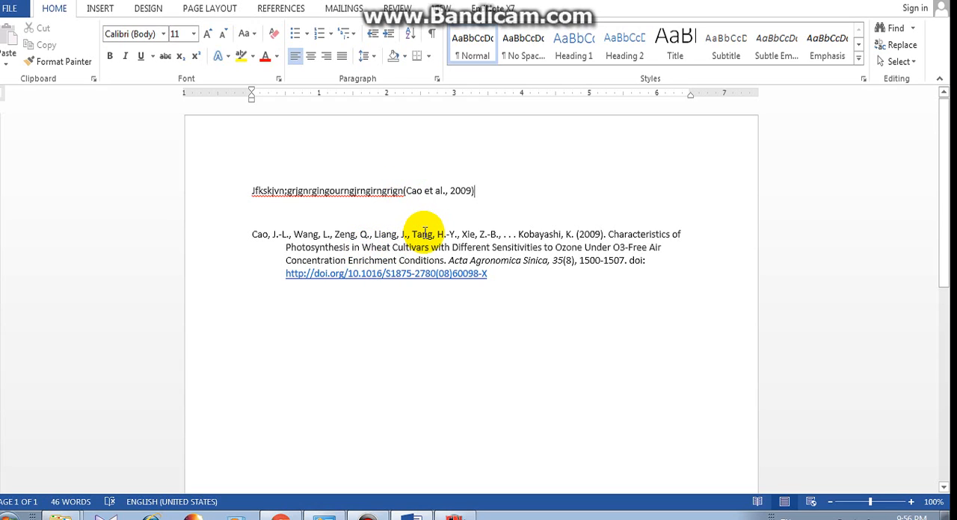
Add "hsdblashg dshvisfjiwrhr;okrhior grighrig" after the citation, select the 1969 "Control of excitation transfer in photosynthesis" reference in EndNote, and return to Word.
{"action": "type", "text": "hsdblashg dshvis"}
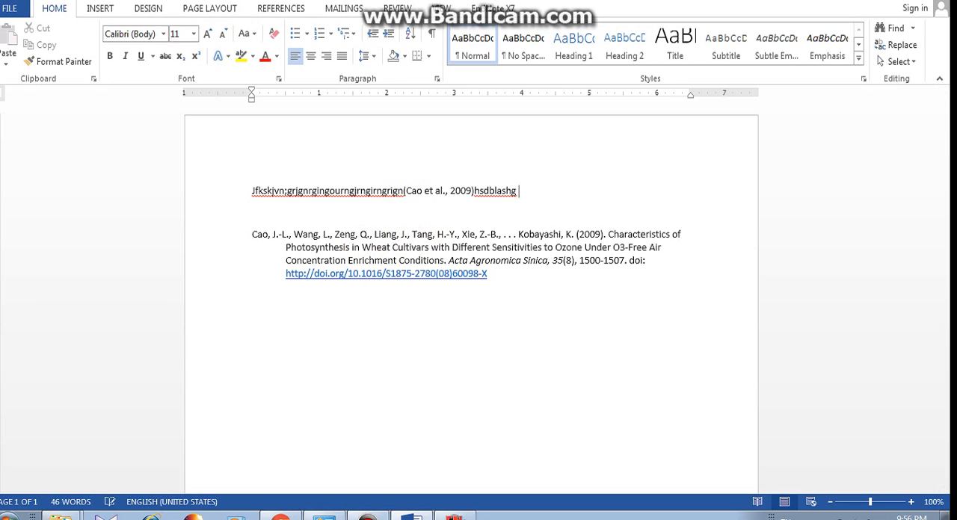
{"action": "type", "text": "fjiwrhr;okrhior grighrig"}
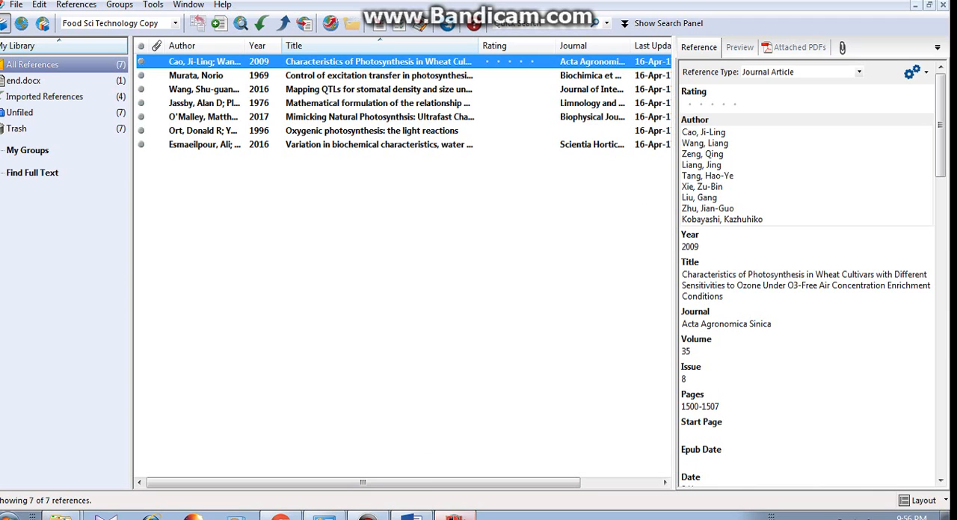
{"action": "left_click", "coordinate": [454, 516]}
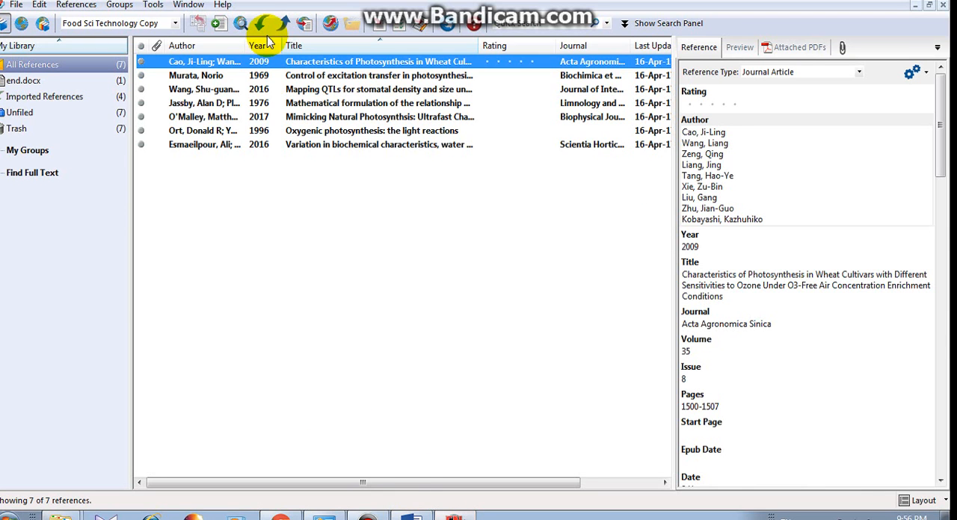
{"action": "left_click", "coordinate": [252, 79]}
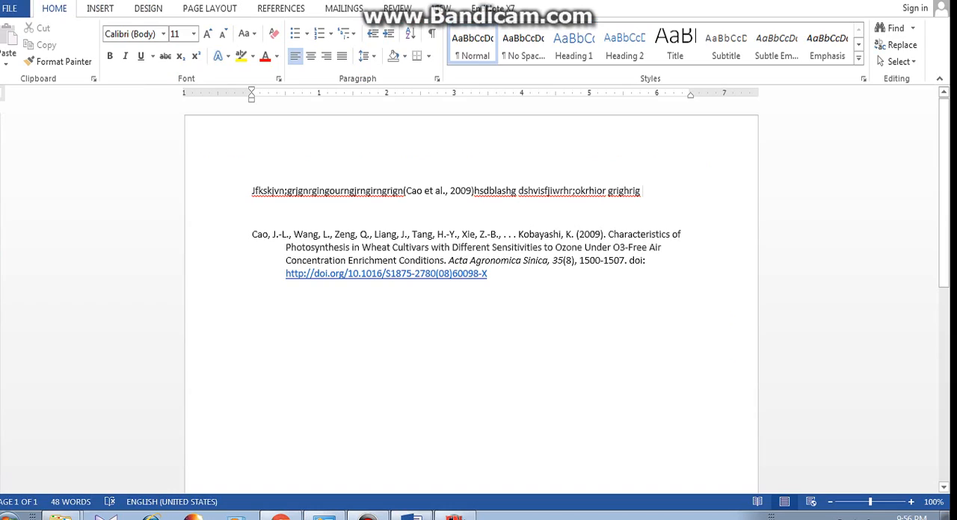
{"action": "left_click", "coordinate": [412, 514]}
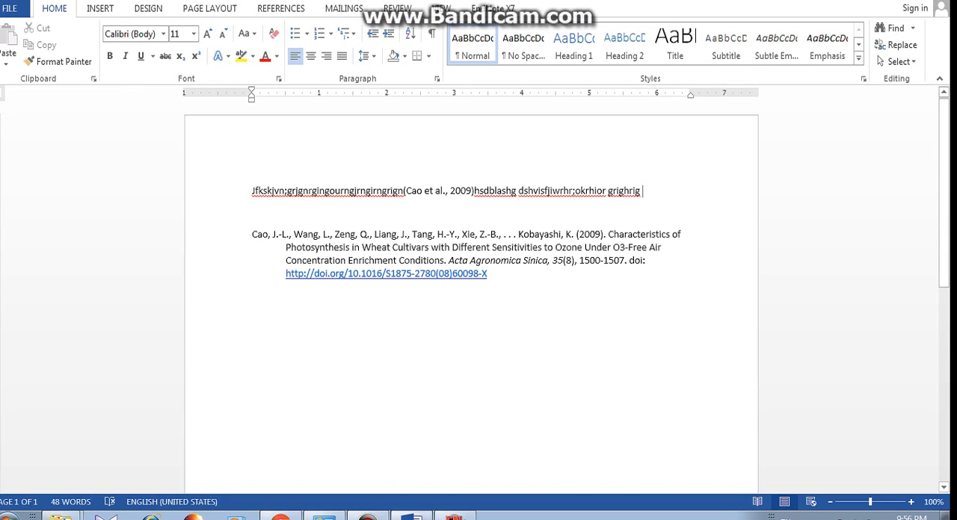